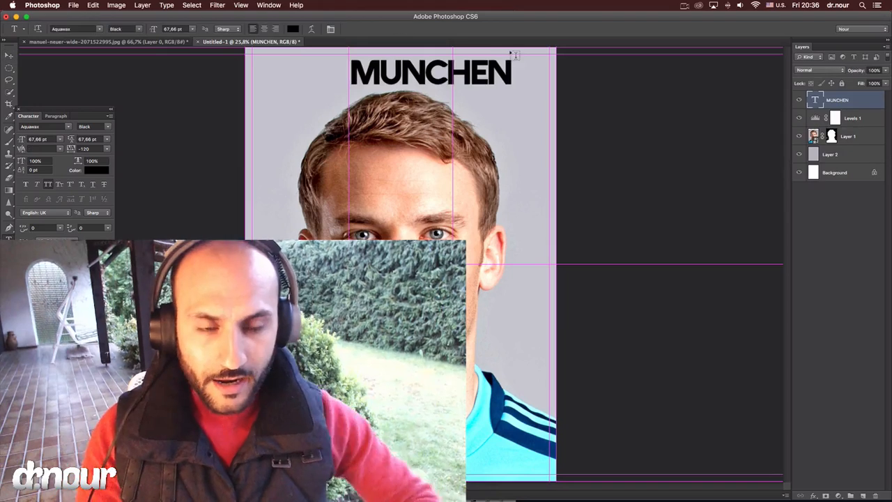
Step: Enlarge the MUNCHEN title to about 165% so it spans most of the poster's width above the face
key("v")
left_click_drag(498, 71, 516, 172)
key("super+t")
key("Return")
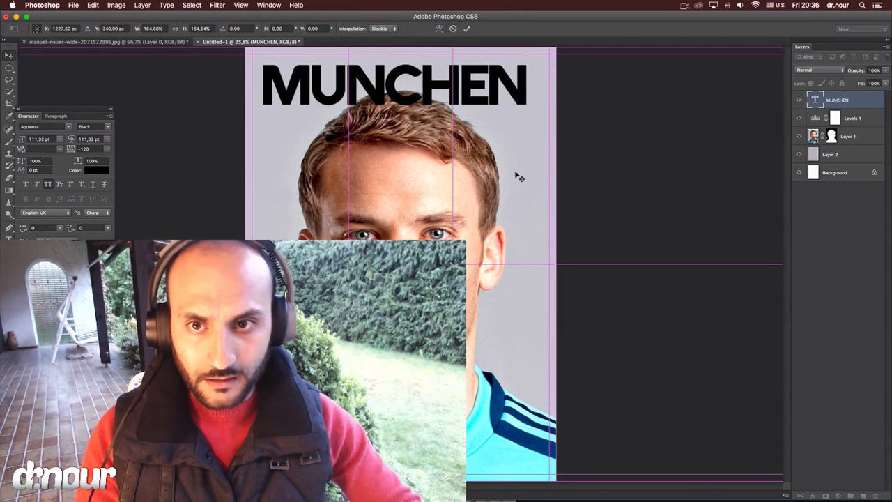
left_click(54, 126)
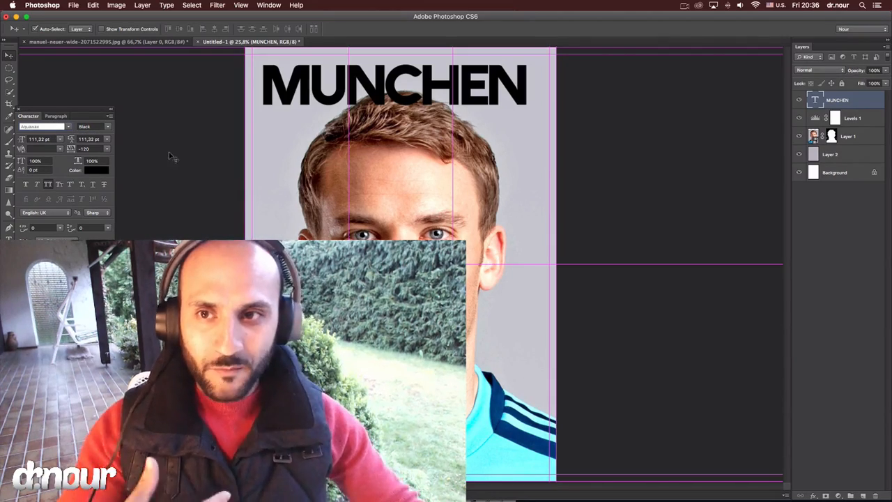
Step: Switch to Chrome and open wordmark.it
key("F3")
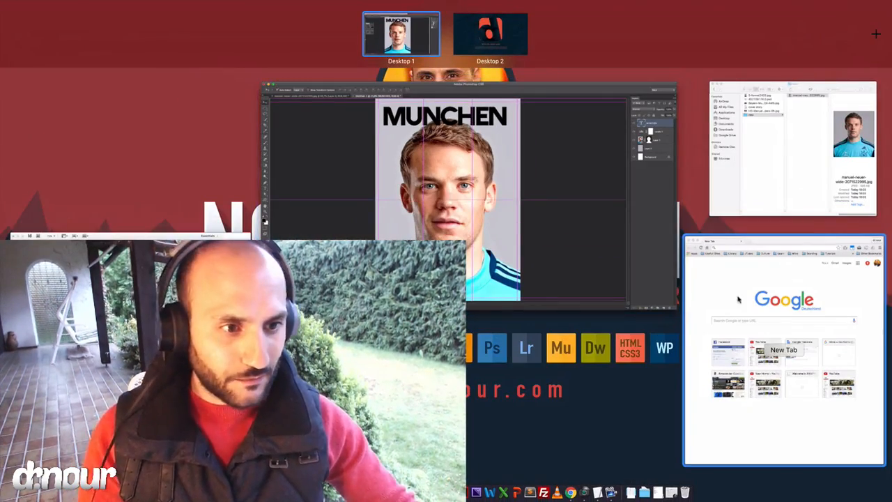
left_click(697, 311)
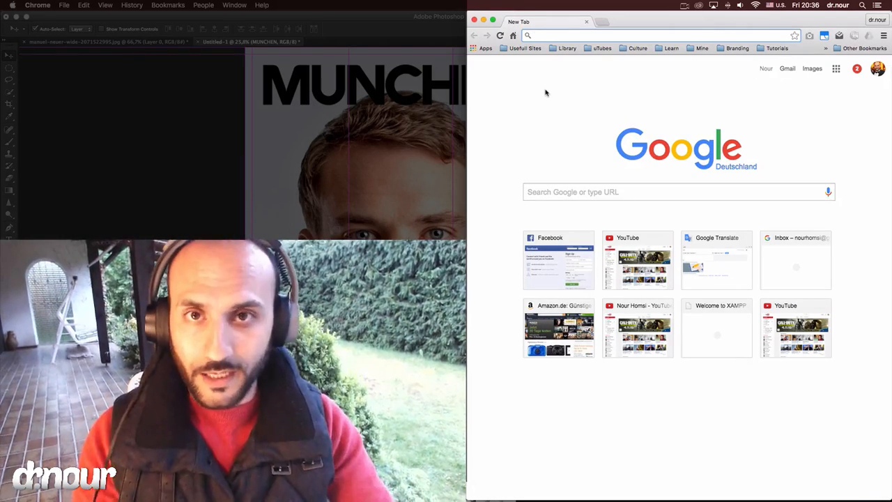
type("WOR")
key("BackSpace")
key("BackSpace")
key("BackSpace")
key("BackSpace")
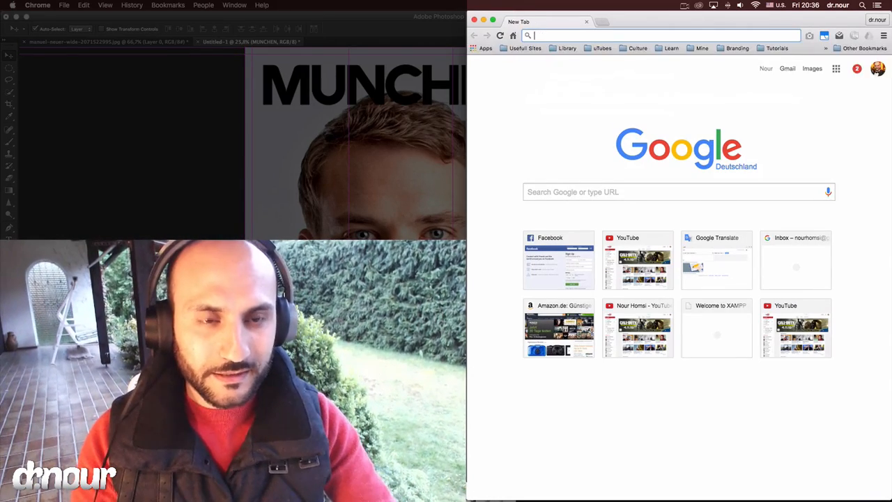
type("wordmark.it")
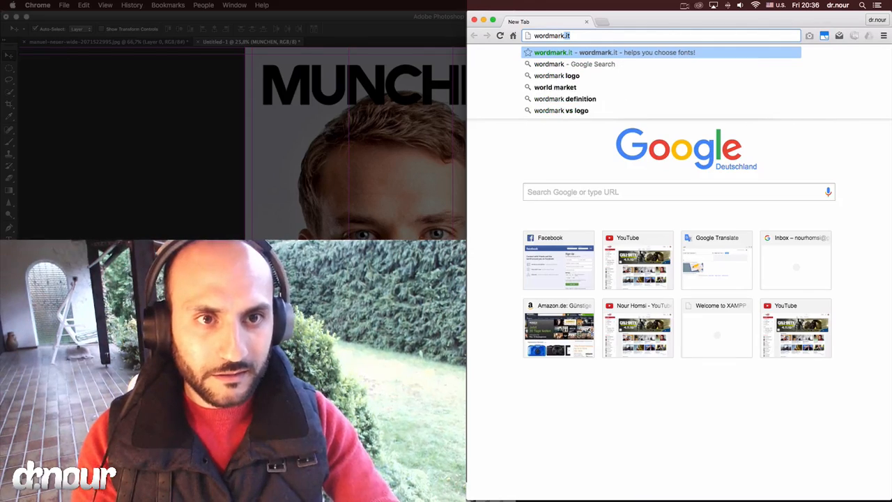
key("Return")
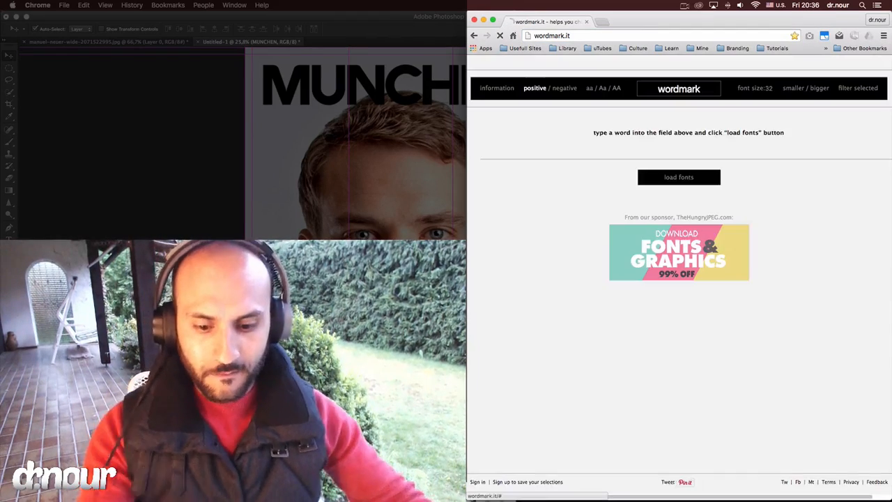
Step: Enter MUNCHEN as the sample word and load its previews in the installed fonts
left_click(665, 89)
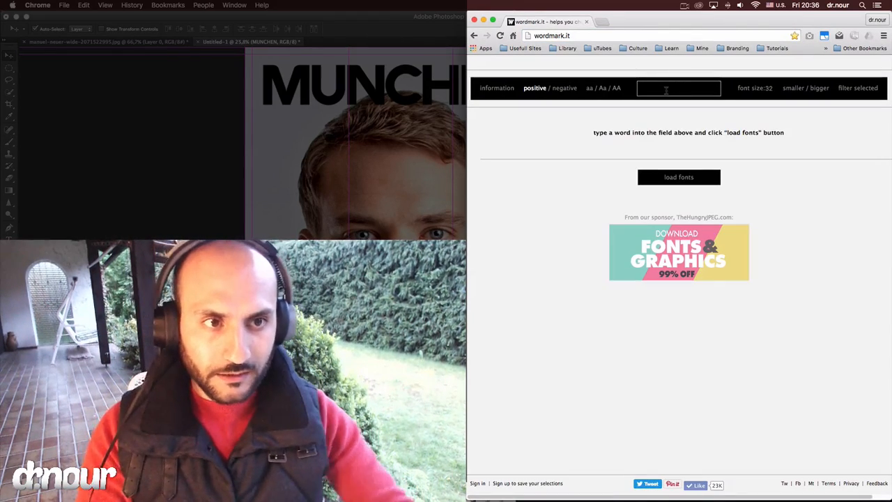
type("mu")
key("BackSpace")
key("BackSpace")
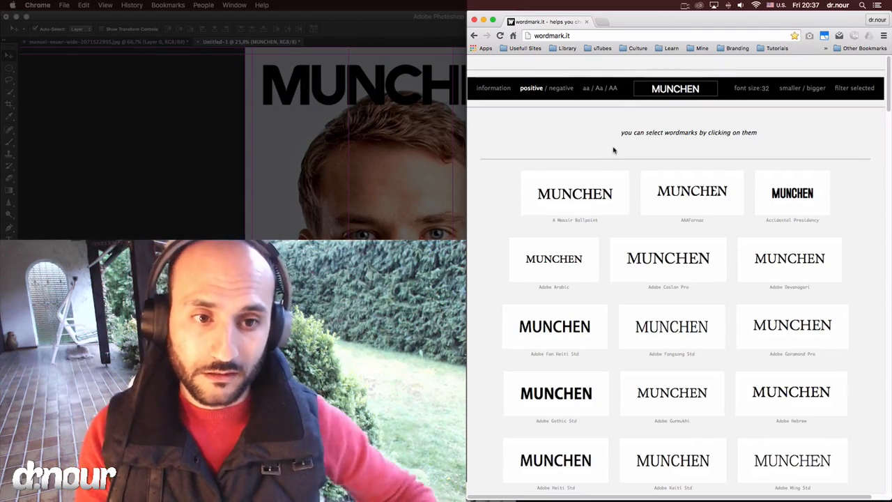
Step: Select the Awan, Badiya LT, Ayuthaya, Bauhaus 93, Baoli SC and Baghdad wordmarks, and filter the list to the selected ones
scroll(613, 150, "down", 10)
scroll(614, 149, "down", 15)
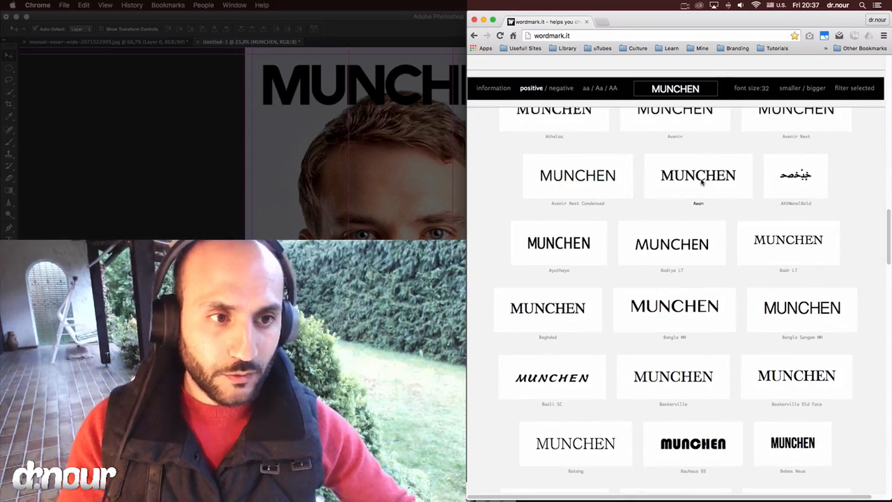
left_click(701, 180)
left_click(659, 253)
left_click(557, 244)
left_click(706, 449)
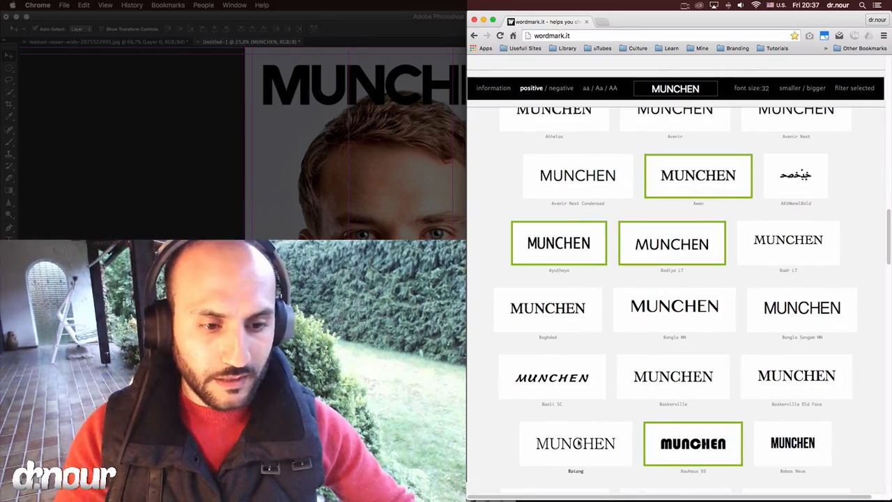
left_click(564, 392)
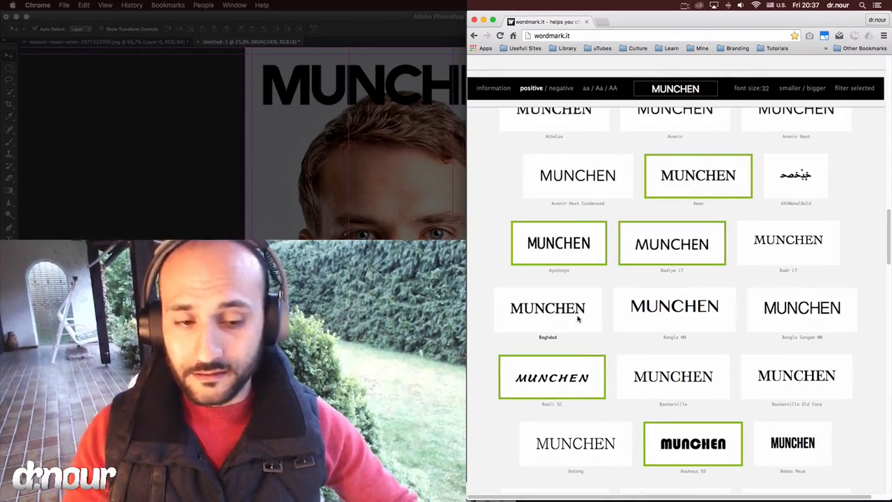
left_click(578, 319)
left_click(842, 88)
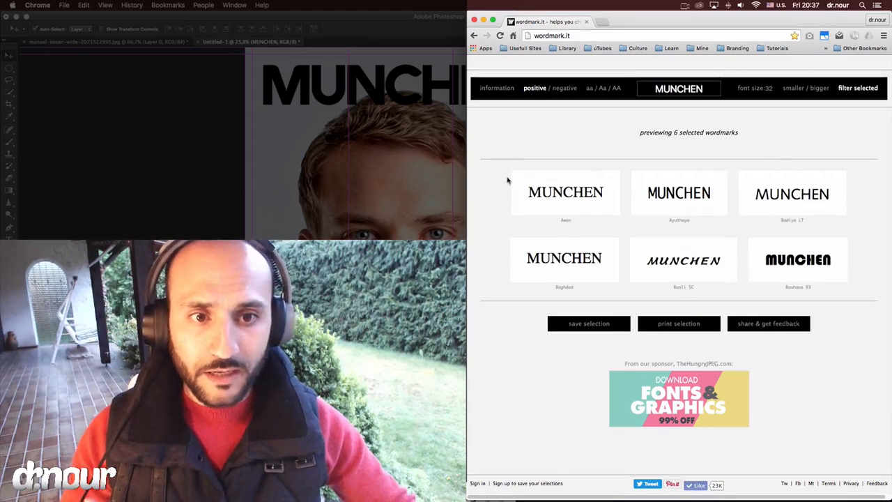
Step: Remove the Awan wordmark from the filtered selection and highlight the font name Baghdad
mouse_move(518, 180)
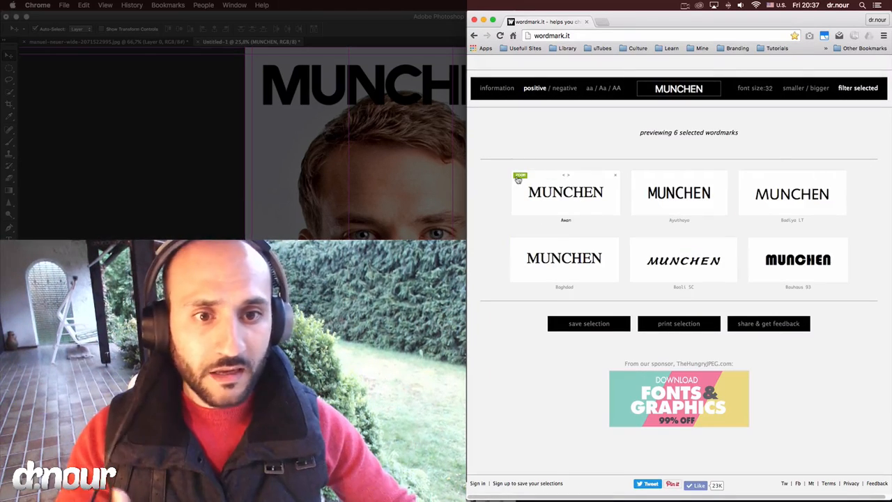
left_click(614, 175)
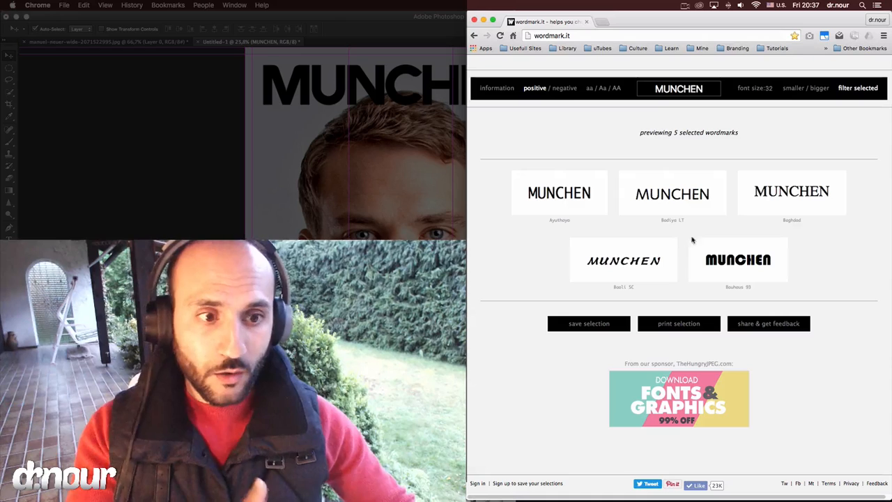
right_click(784, 222)
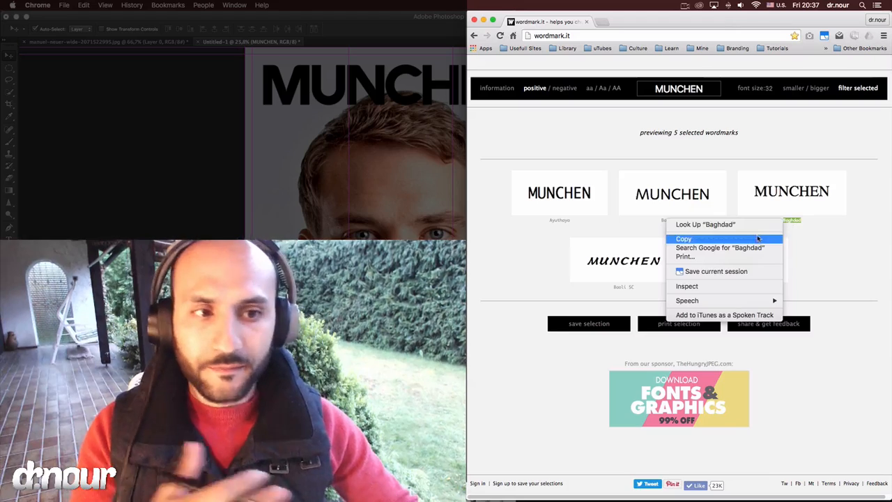
left_click(805, 234)
Step: Switch back to Photoshop and try the Baghdad font on the whole MUNCHEN title
left_click(351, 106)
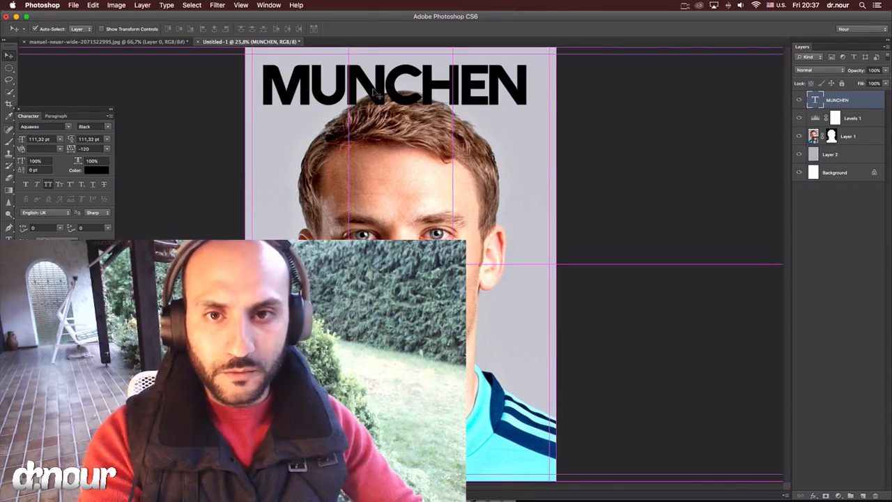
double_click(377, 93)
key("ctrl+a")
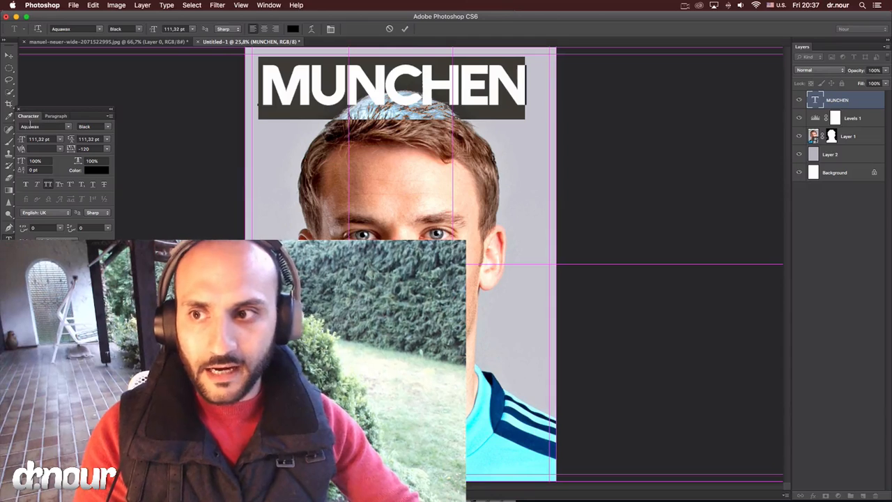
left_click(40, 126)
type("Baghdad")
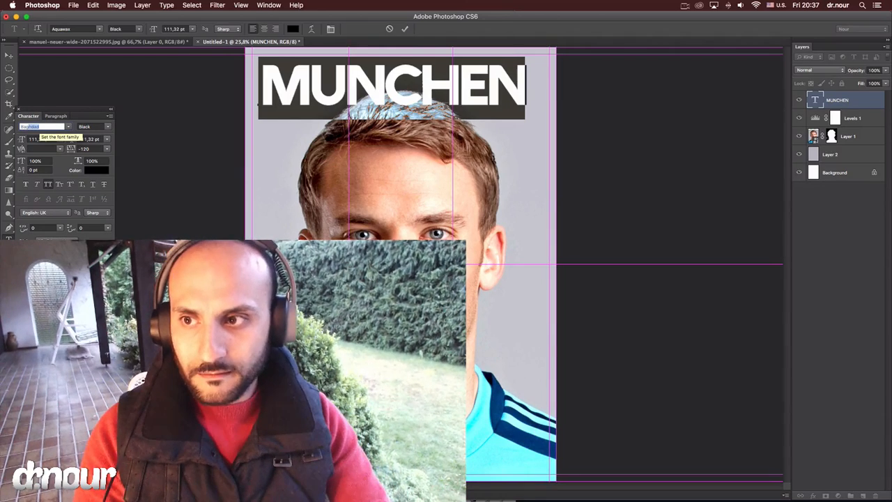
key("Escape")
key("ctrl+Return")
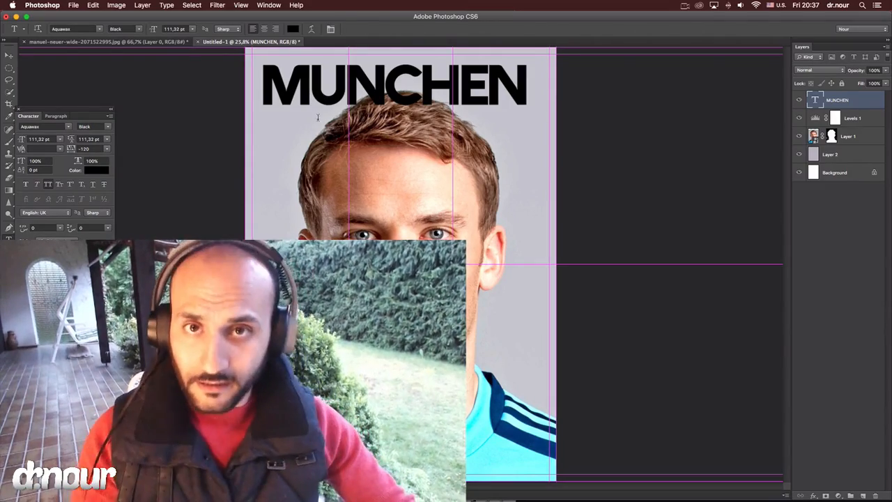
Step: Return to Chrome and open dafont.com in a new tab
key("ctrl+Up")
left_click(818, 314)
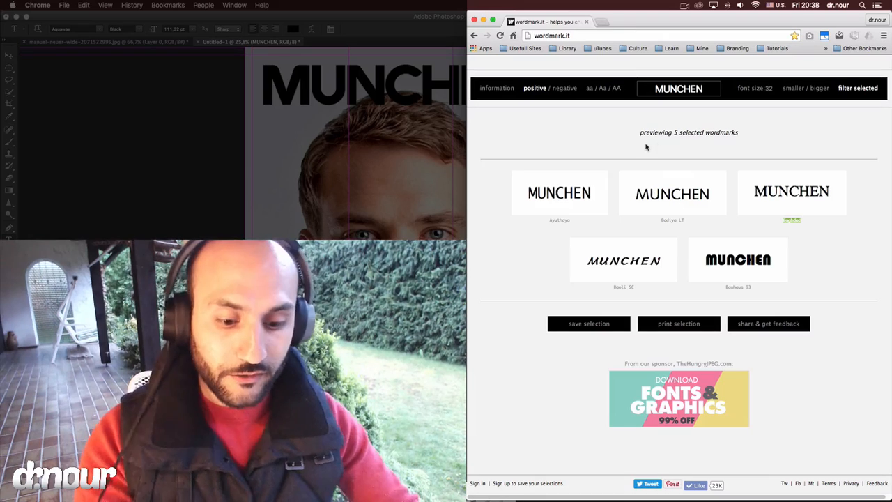
left_click(601, 23)
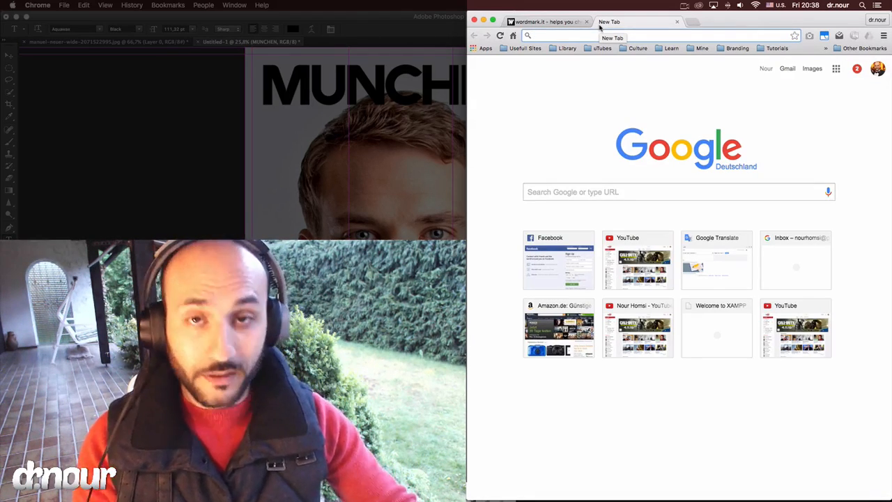
type("DA")
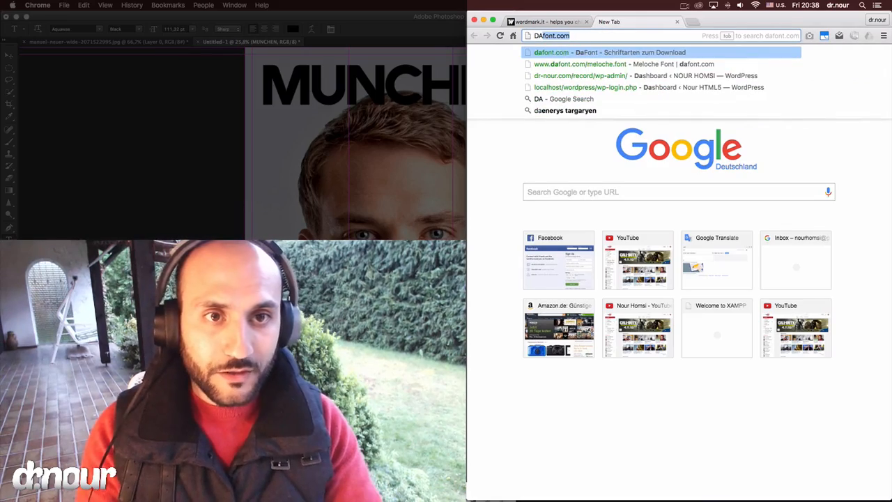
key("BackSpace")
key("BackSpace")
key("BackSpace")
type("da")
key("Return")
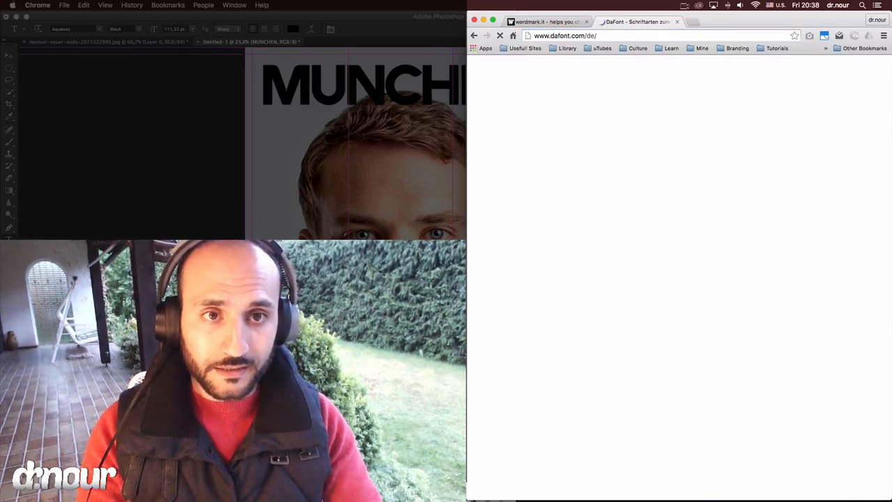
Step: Open the Basic > Serifenlos font category on DaFont and look through the listed fonts
scroll(639, 220, "down", 5)
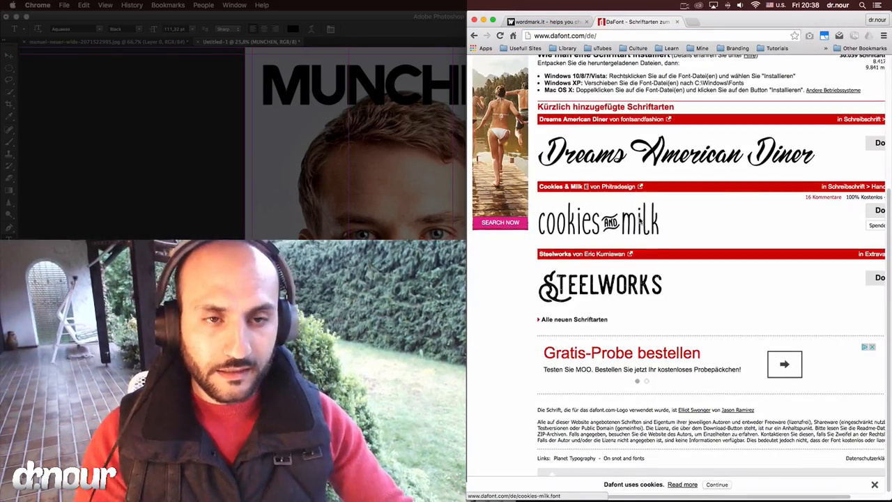
scroll(639, 220, "up", 4)
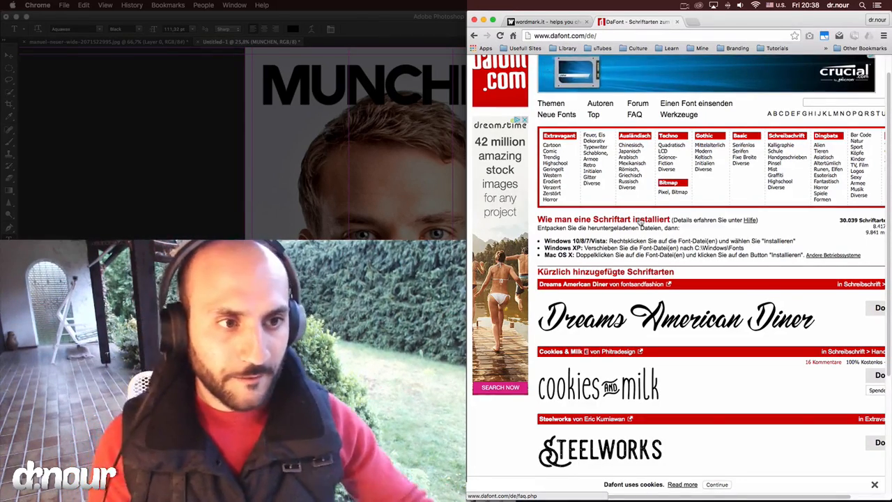
scroll(730, 170, "up", 1)
left_click(738, 170)
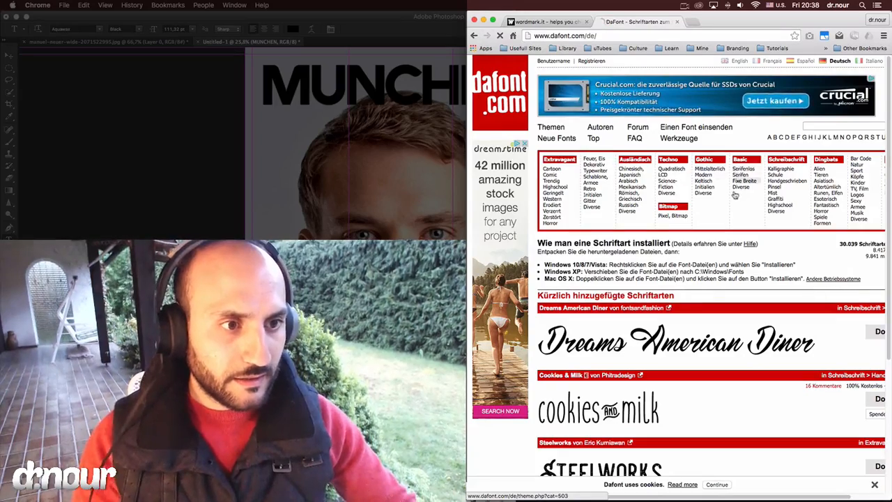
scroll(727, 199, "down", 1)
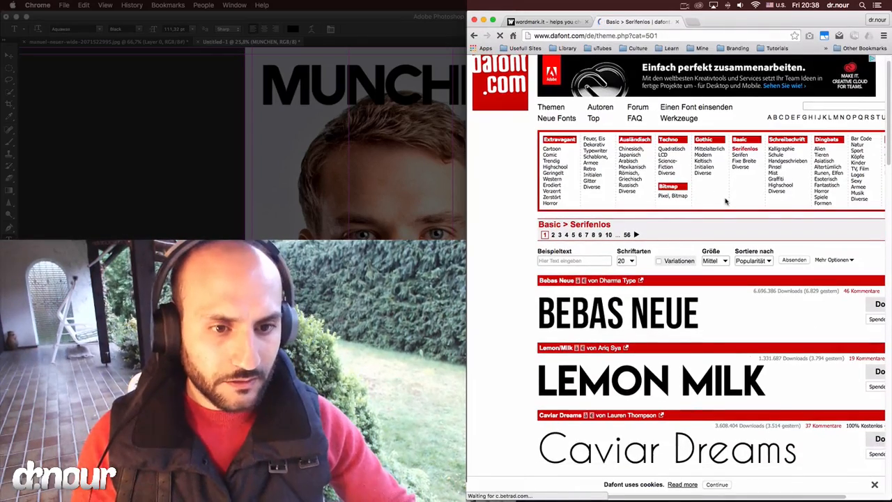
scroll(725, 202, "down", 10)
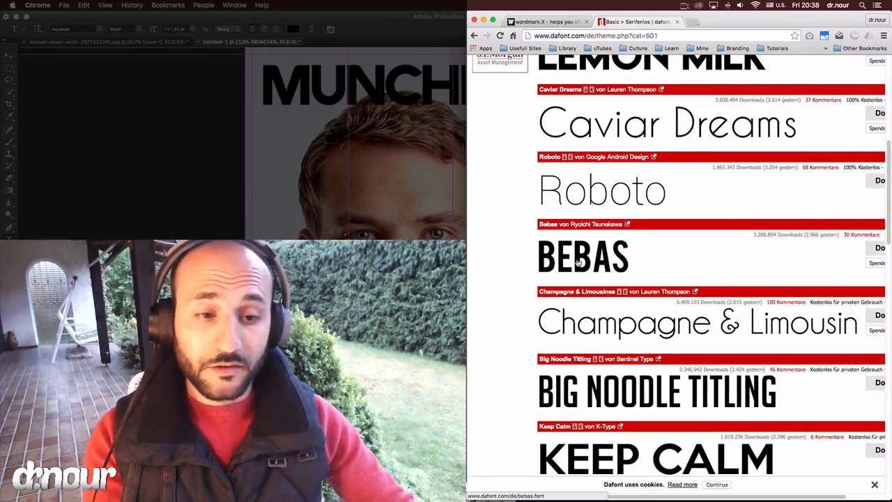
Step: Set the sample text of the font previews to MUNCHEN and apply it
scroll(591, 268, "up", 10)
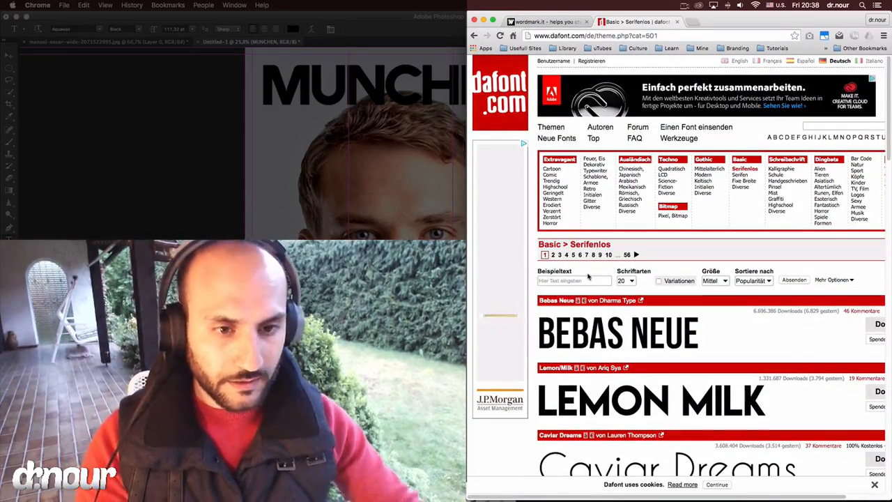
left_click(587, 280)
type("MUNCHE")
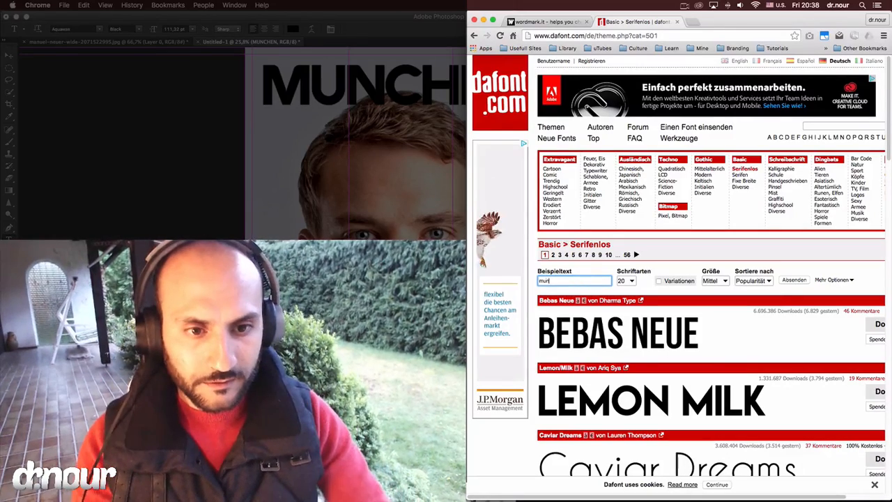
type("N")
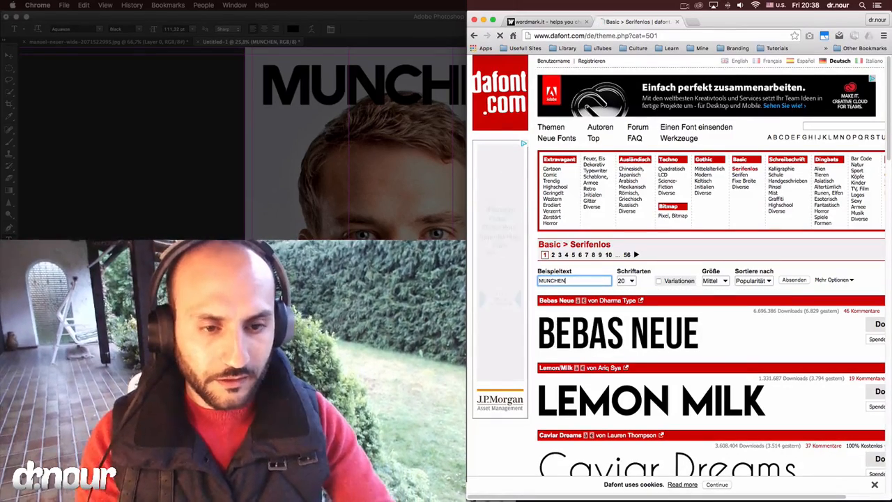
key("Return")
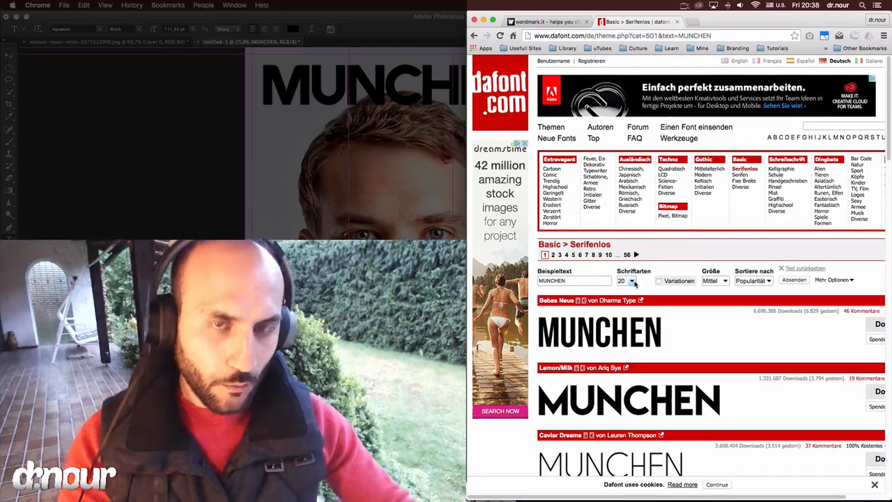
Step: Check the sorting choices and expand the additional filter options for the font list
left_click(767, 282)
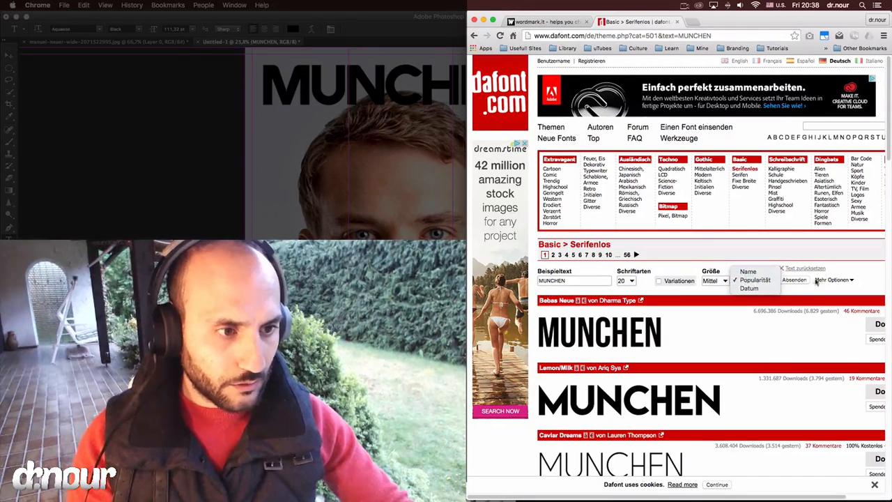
left_click(837, 280)
left_click(837, 280)
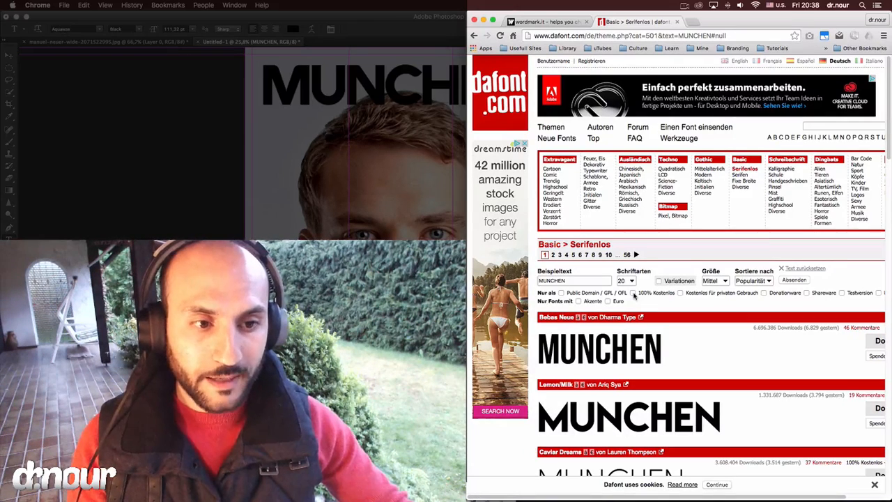
Step: Limit the DaFont list to Public Domain / GPL / OFL and 100% Kostenlos fonts, look through it, and return to Photoshop
scroll(677, 295, "down", 5)
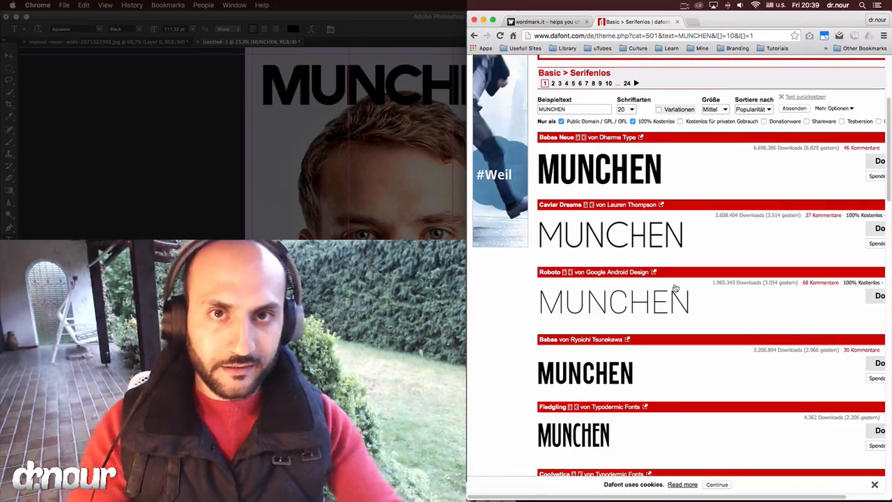
left_click(230, 180)
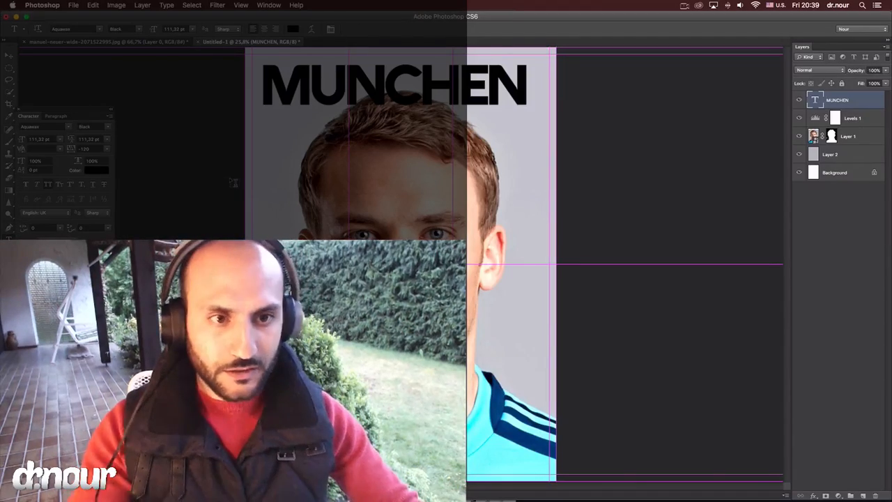
key("super+Tab")
scroll(773, 213, "right", 1)
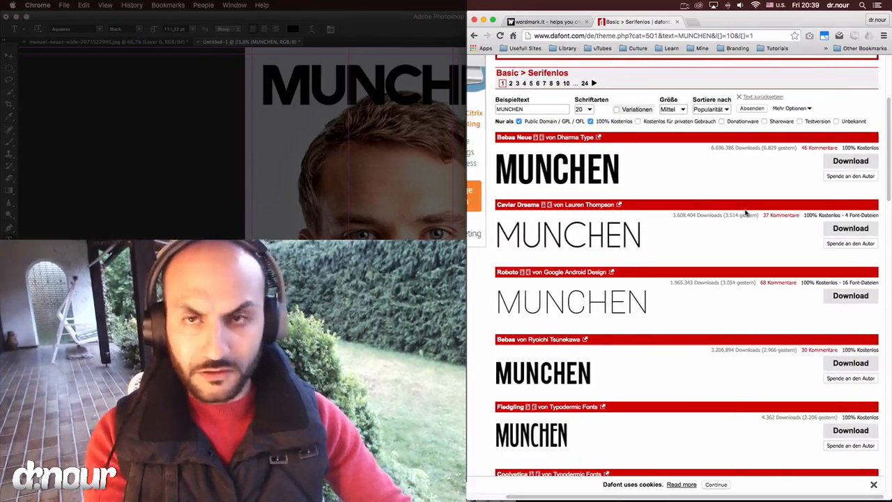
left_click(184, 192)
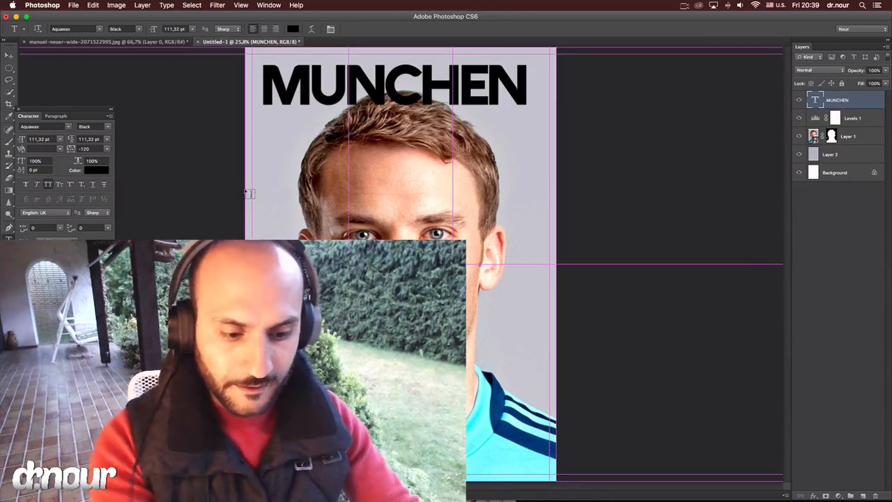
Step: Move the MUNCHEN title slightly down and centre it horizontally on the canvas
left_click(343, 84)
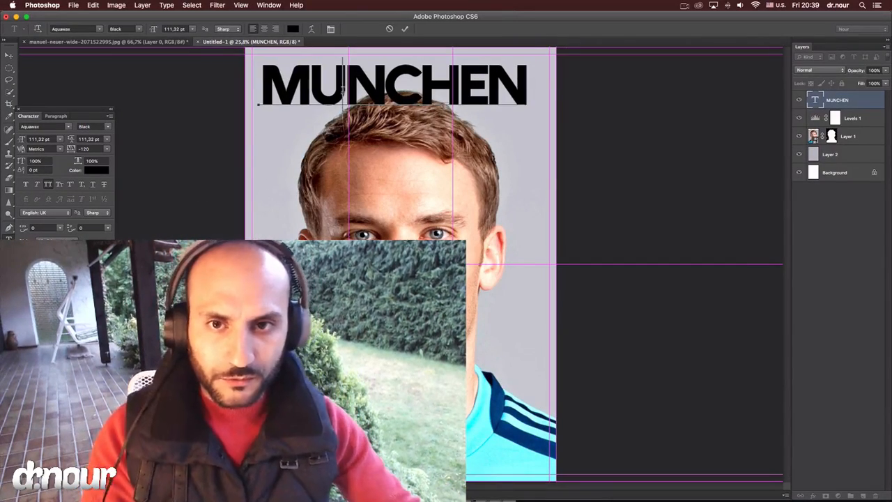
key("Escape")
key("v")
left_click_drag(341, 88, 345, 97)
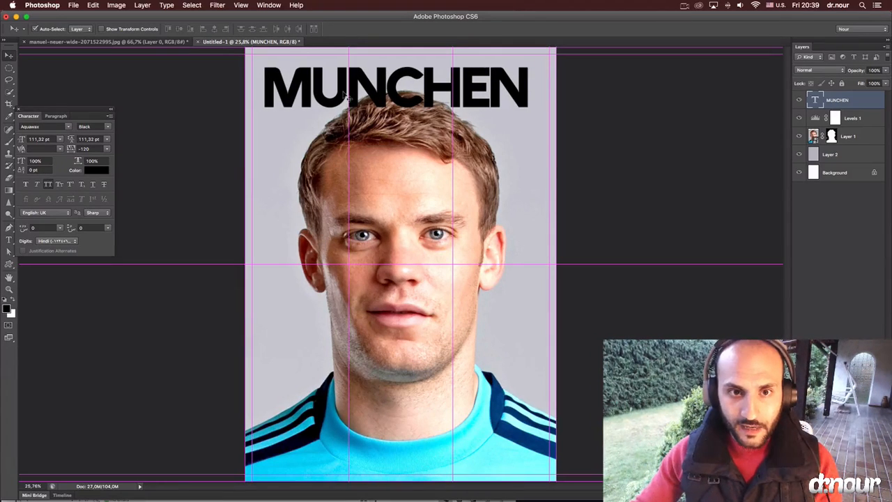
key("super+a")
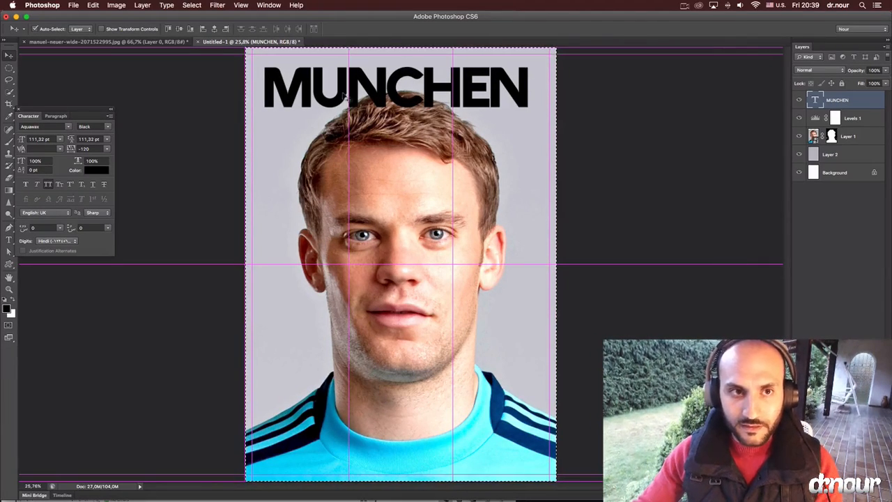
left_click(214, 30)
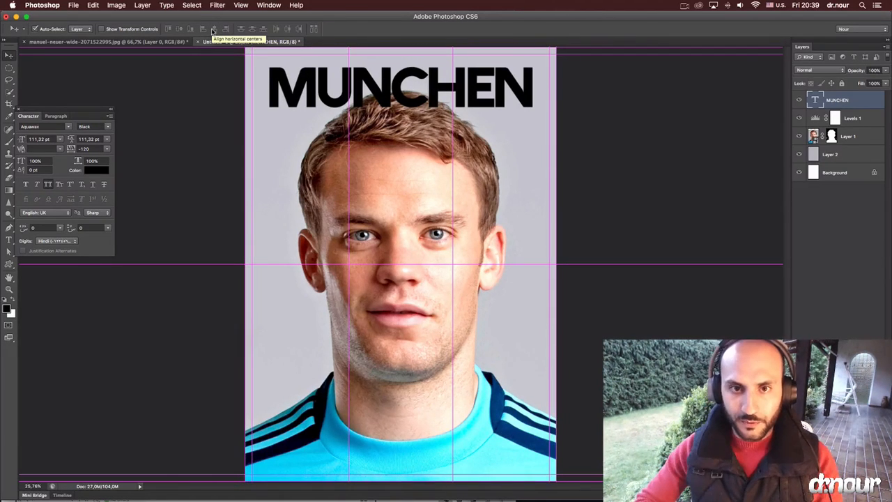
Step: Nudge the MUNCHEN title a little further down from the poster's upper edge
key("shift+Down")
key("shift+Down")
key("shift+Down")
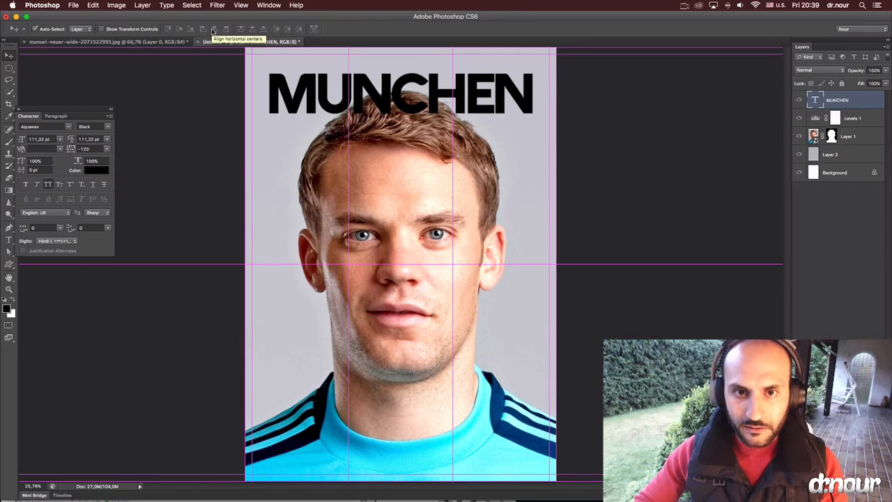
key("shift+Up")
key("shift+Up")
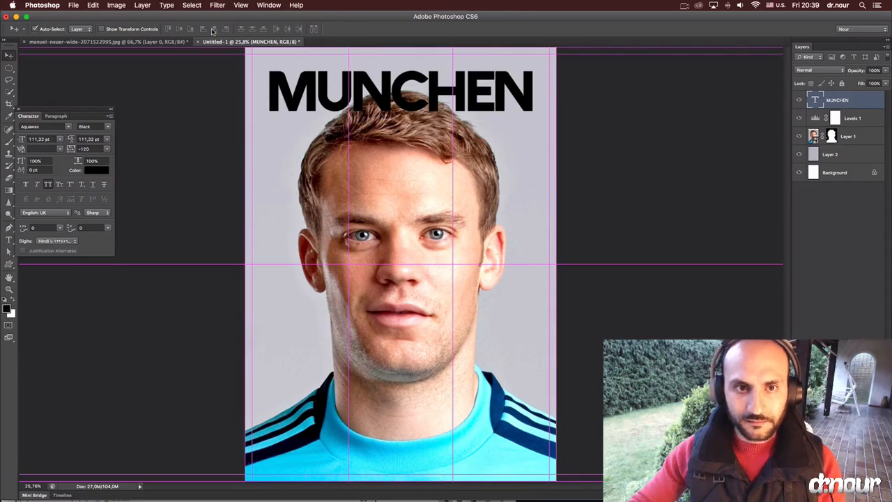
Step: Replace the U in the title with Ü using the German keyboard layout, and switch the layout back to U.S
key("t")
left_click_drag(315, 77, 347, 78)
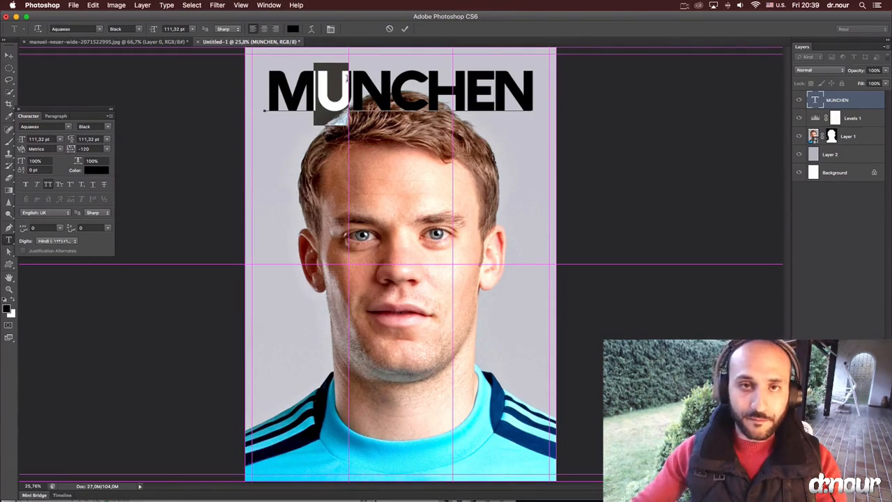
key("super")
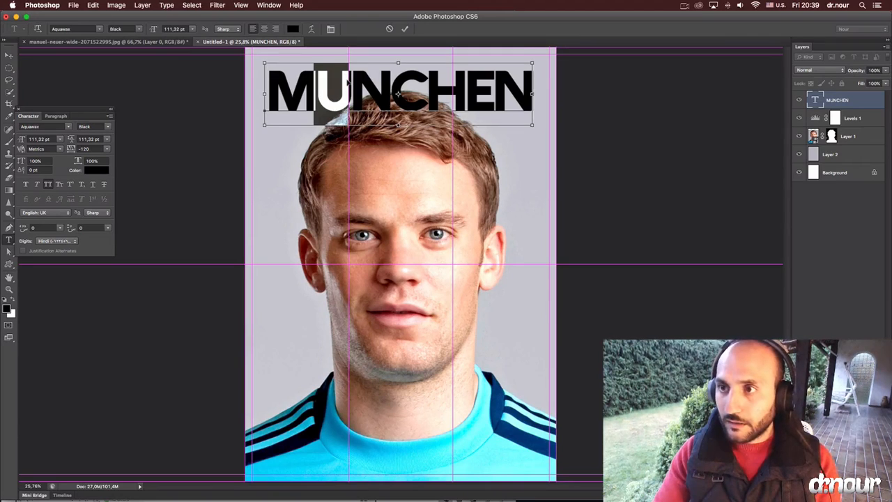
key("super+space")
key("super+space")
key("super+space")
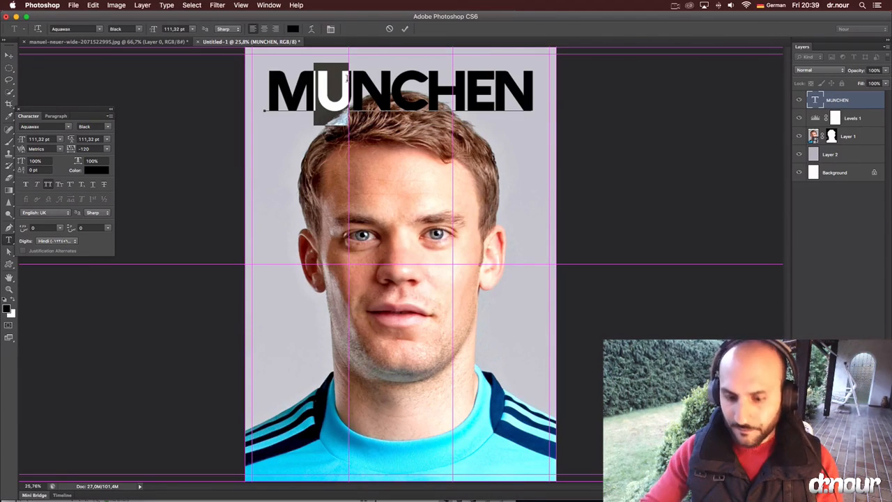
type("Ü")
key("super+Return")
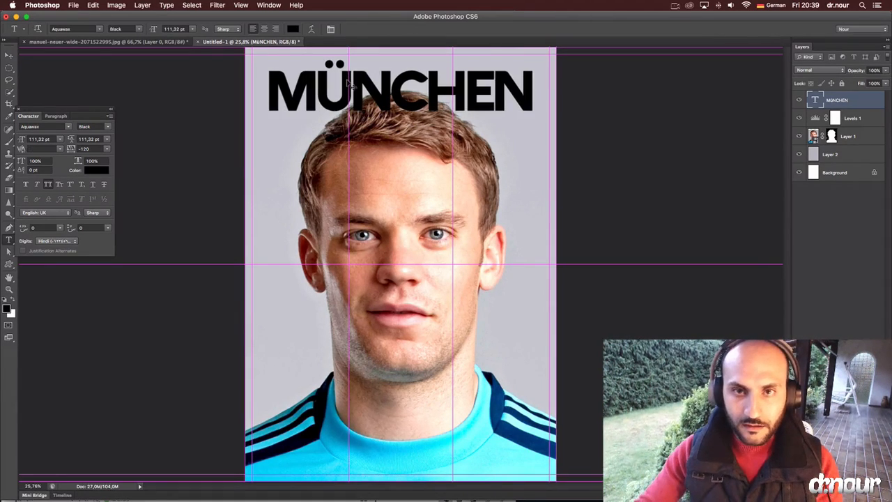
key("super+space")
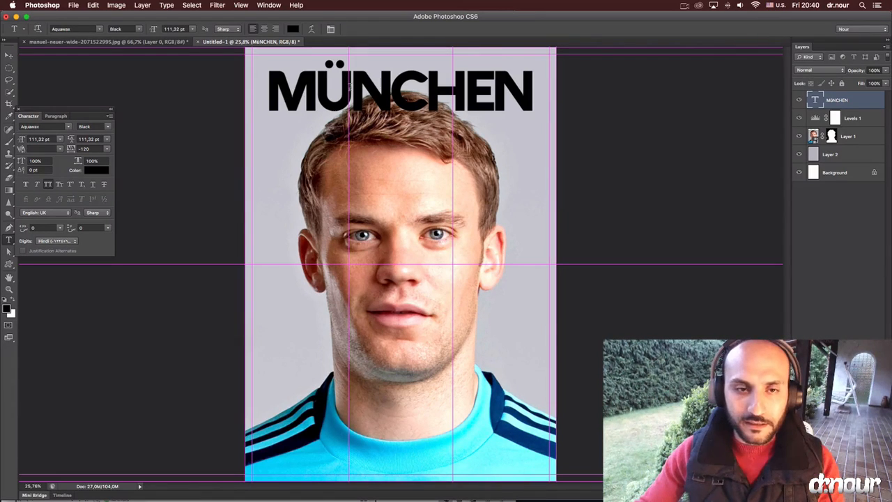
Step: Duplicate the MÜNCHEN title directly below the original and change the copy's text to FBBAYERN
left_click_drag(311, 76, 312, 132)
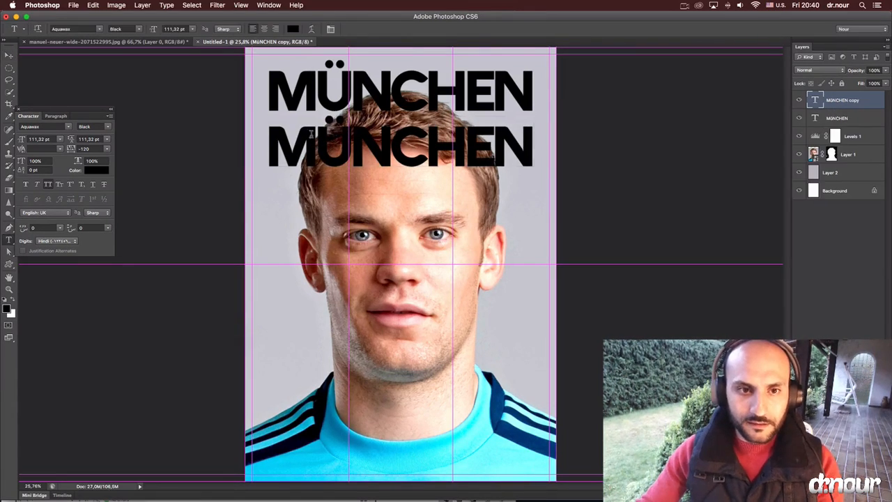
double_click(312, 132)
type("FB")
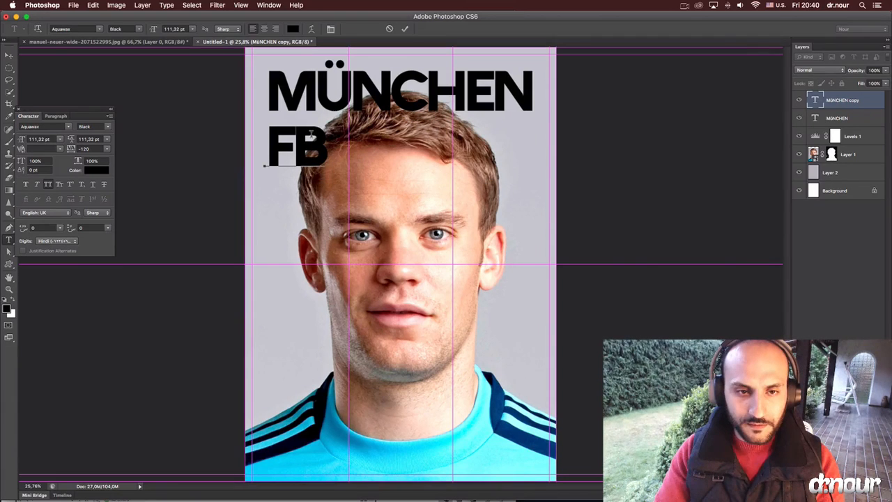
type("BAYERN")
key("super+Return")
Step: Scale the FBBAYERN text down to about 22 pt and place it above the M, beside the umlaut dots
key("super+t")
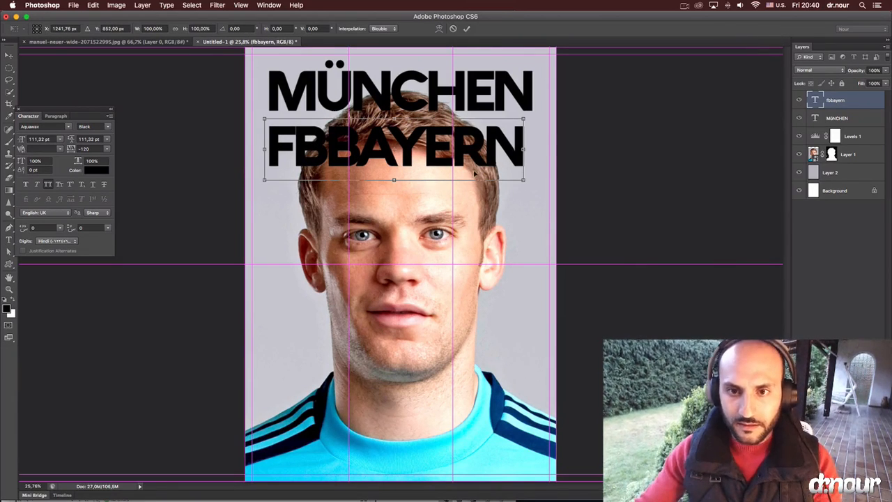
left_click_drag(519, 177, 307, 72)
key("Return")
key("super+t")
key("Return")
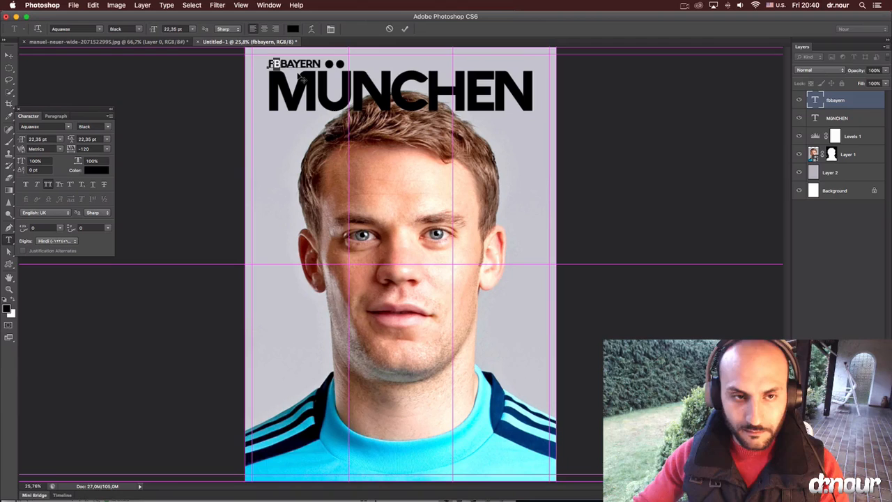
Step: Correct the small text to FCBAYERN and set its tracking to -40
type("c")
key("super+Return")
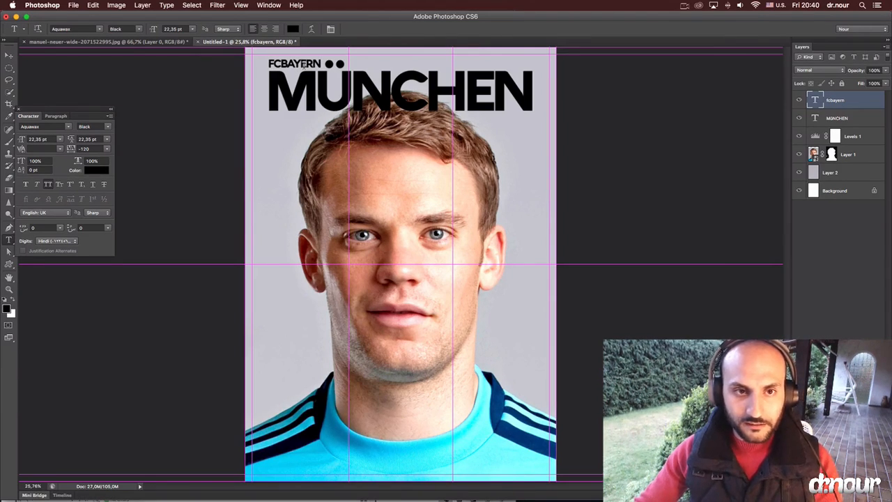
double_click(304, 64)
left_click_drag(86, 111, 117, 70)
left_click(120, 108)
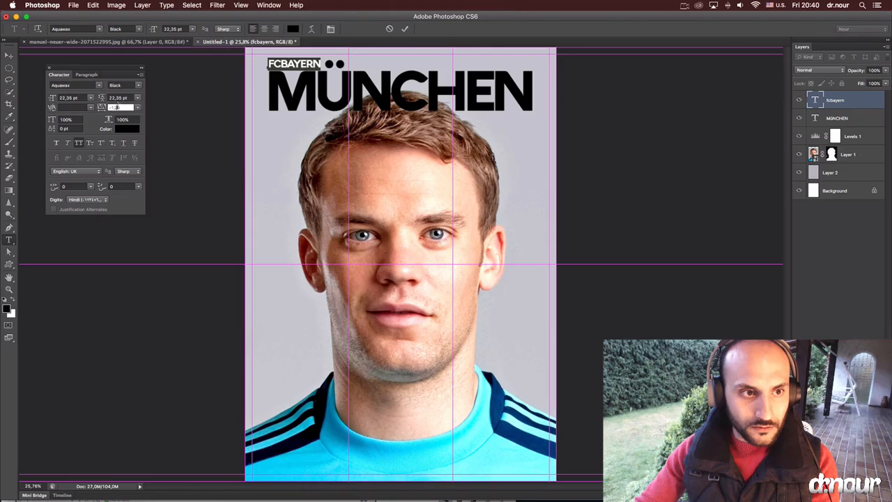
key("shift+Up")
key("shift+Up")
left_click(274, 63)
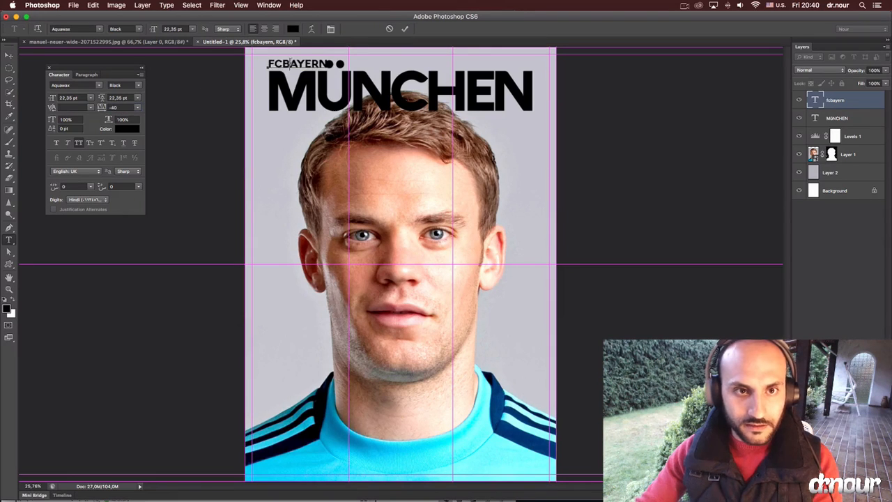
Step: Reduce the FCBAYERN text to 20.85 pt and align its left edge with the M of MÜNCHEN
left_click_drag(533, 91, 180, 134)
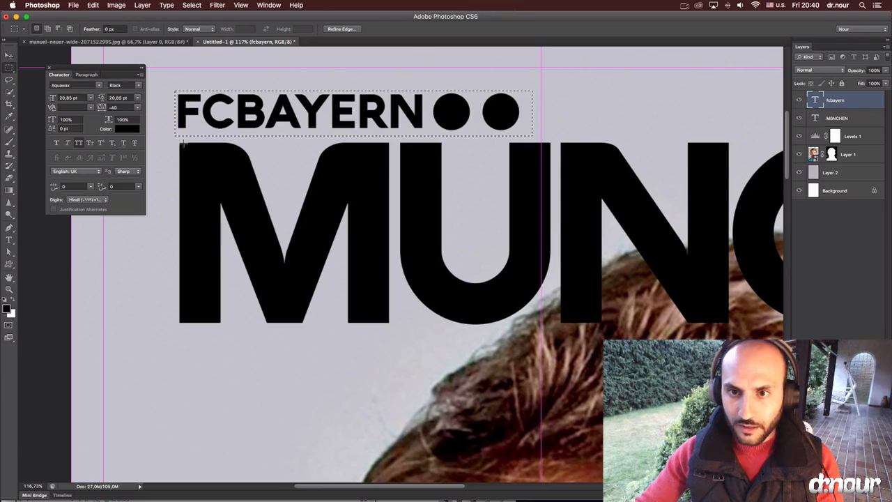
key("super+d")
key("v")
key("Right")
key("Right")
key("Right")
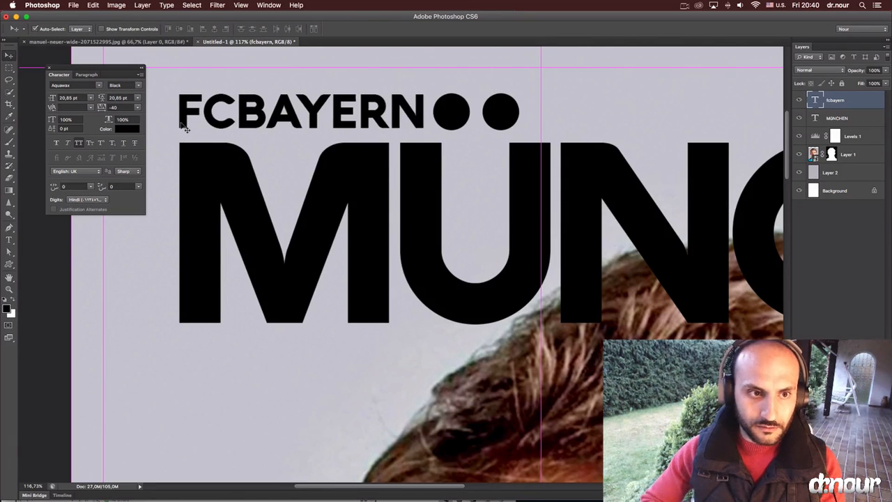
key("super+minus")
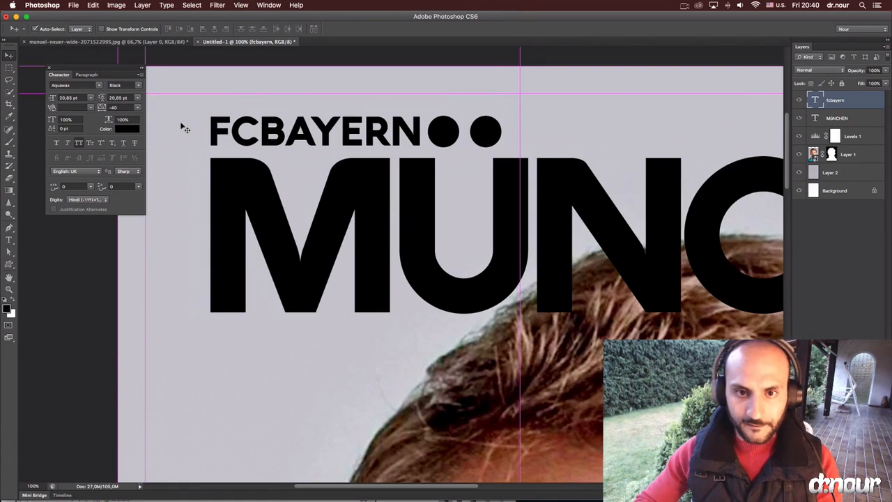
key("super+minus")
key("super+minus")
key("super+minus")
key("super+minus")
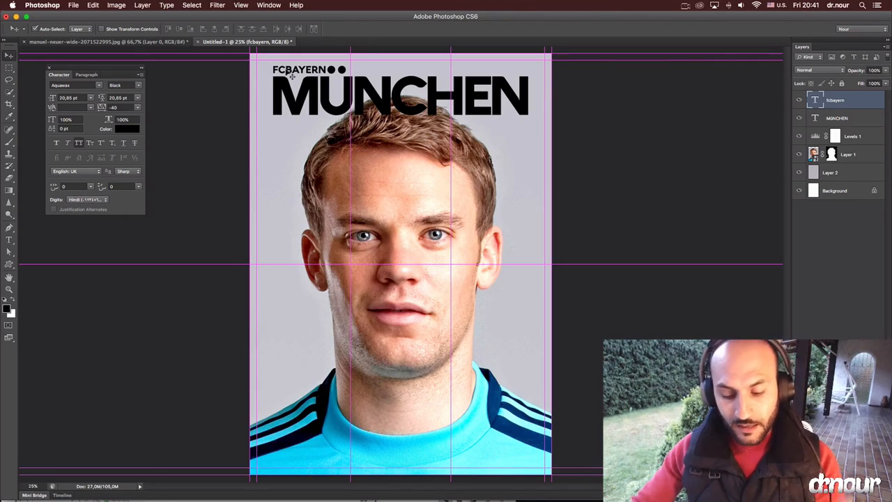
Step: Add a thin black bar on a new layer above NCHEN, running from beside the umlaut dots to the title's right edge
key("super+plus")
key("super+plus")
key("super+plus")
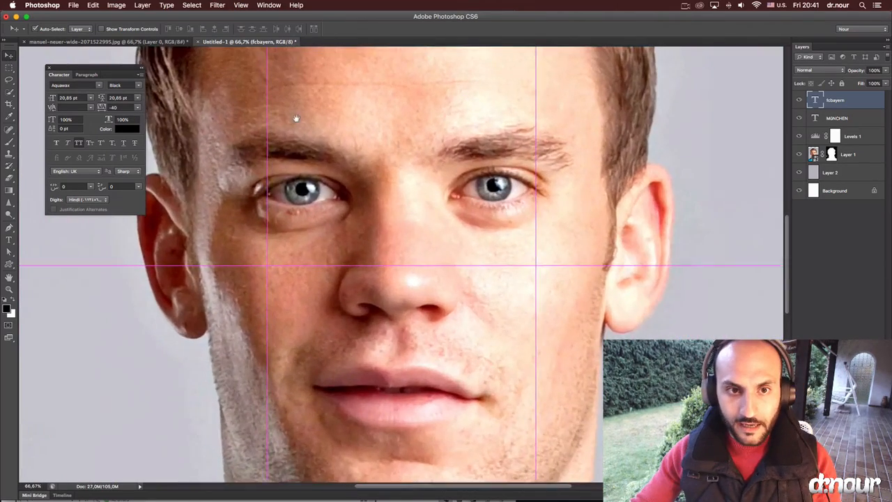
left_click_drag(297, 119, 303, 223)
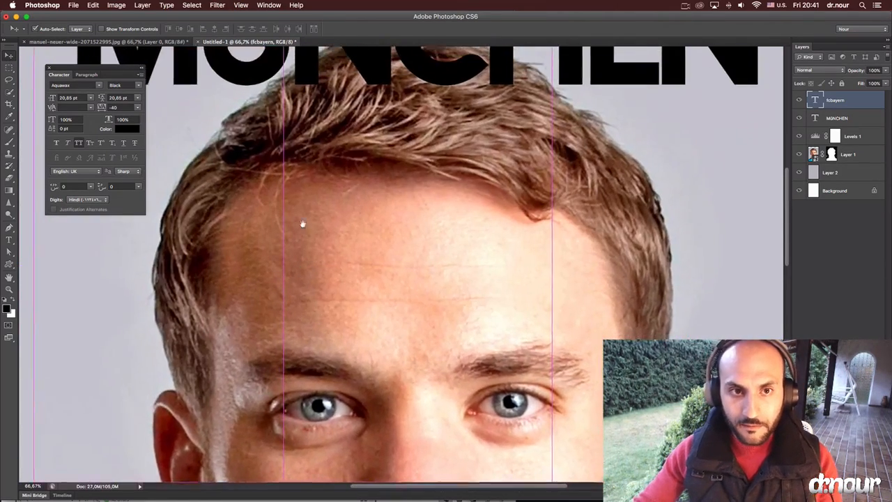
scroll(302, 224, "up", 5)
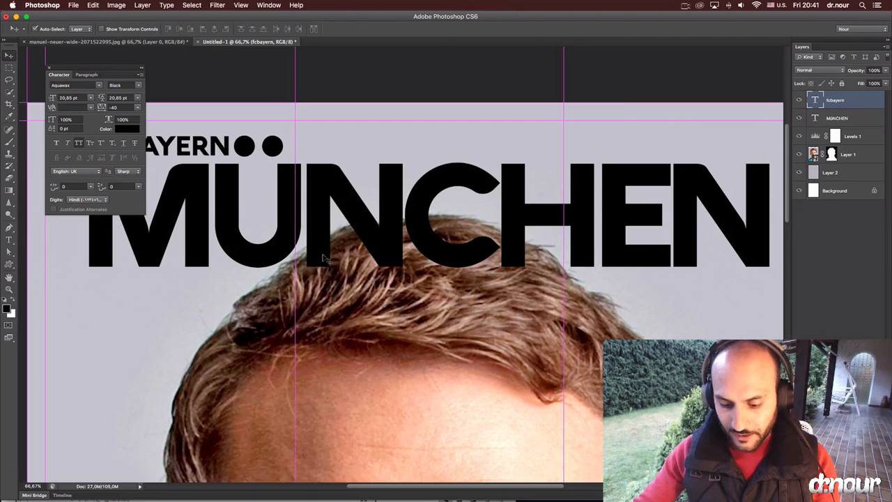
key("m")
left_click_drag(296, 136, 771, 155)
key("super+shift+alt+n")
key("super+0")
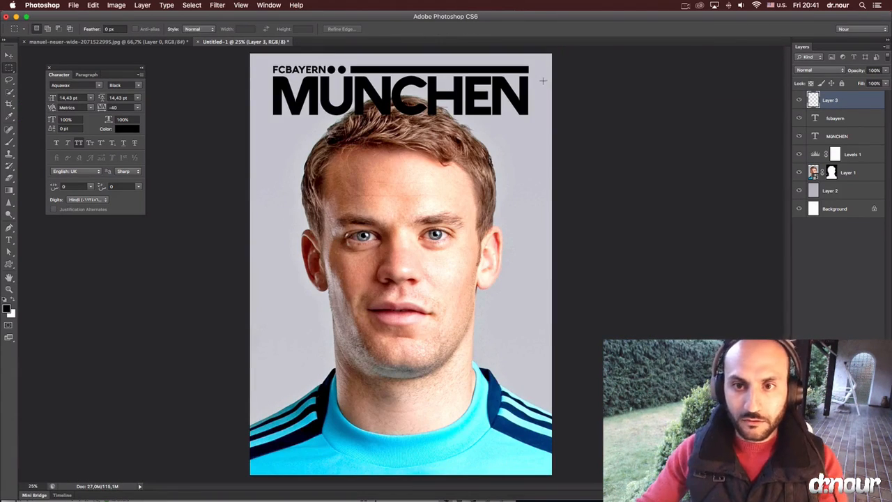
Step: Stretch the right end of the black bar down to the right stem of the title's final N, and clear the selection
key("z")
left_click_drag(534, 123, 583, 103)
key("m")
left_click_drag(485, 71, 534, 84)
key("super+t")
left_click_drag(509, 81, 508, 104)
key("Return")
key("super+0")
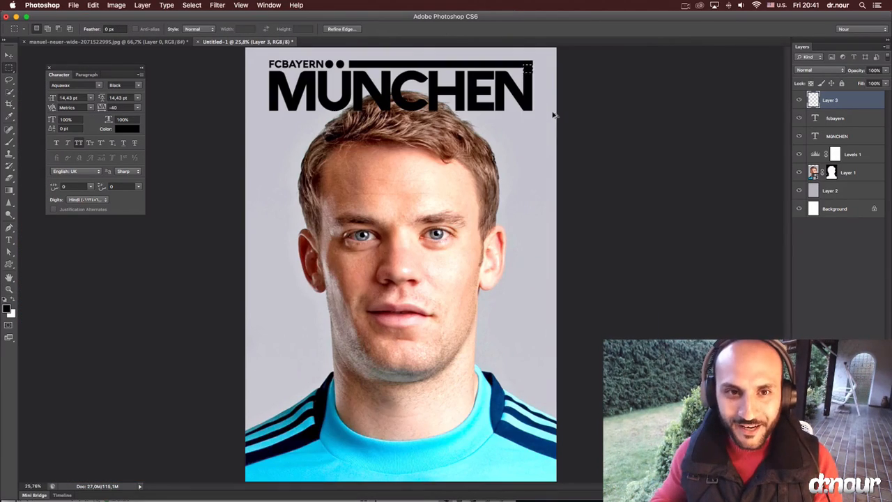
key("super+d")
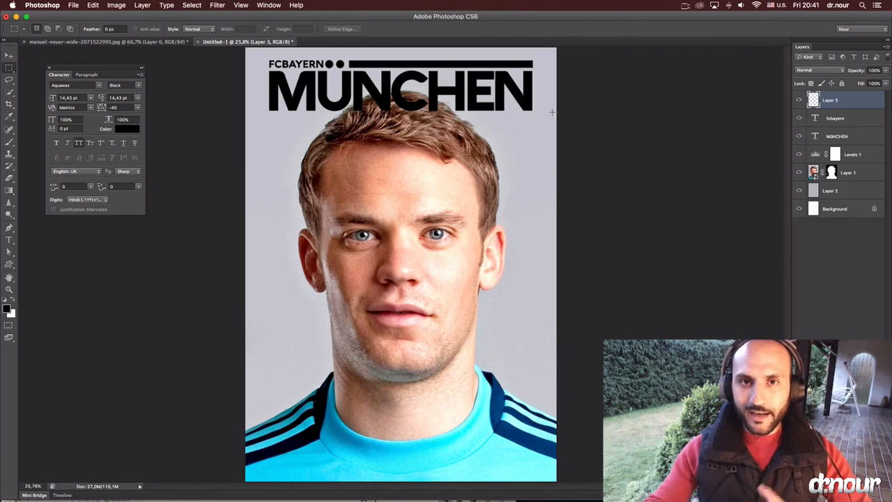
Step: Switch to InDesign to examine the finished cover in munchen.indd, and return to the Photoshop poster
key("ctrl+Up")
left_click(203, 244)
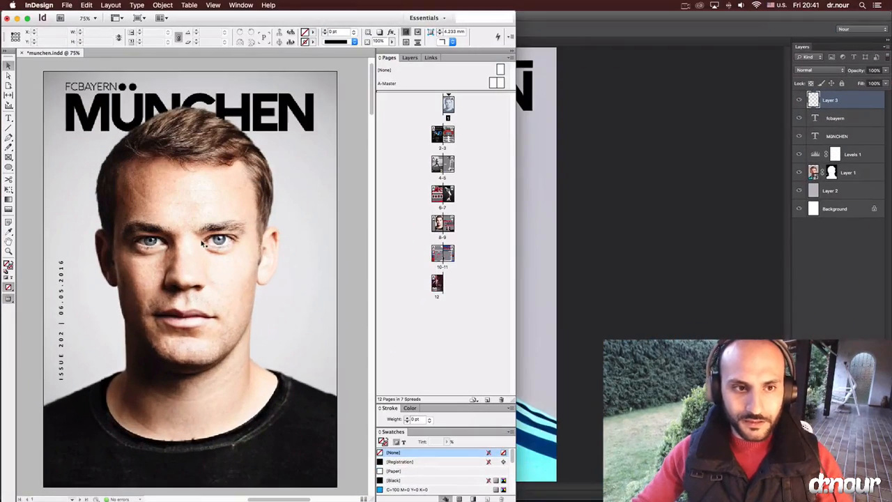
left_click(203, 244)
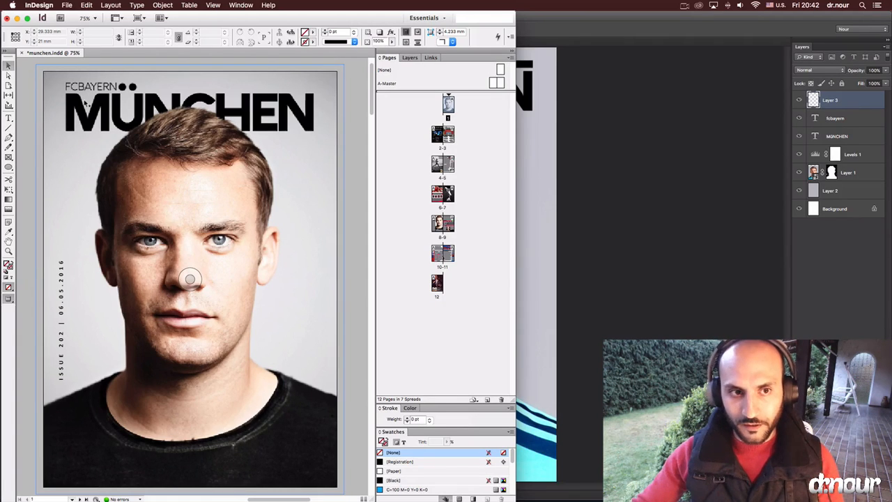
left_click(564, 108)
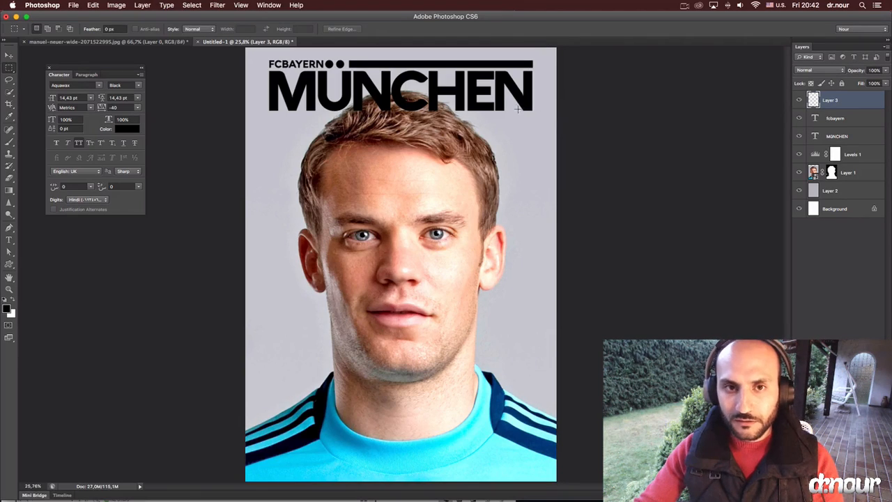
Step: Group the black bar, FCBAYERN and MÜNCHEN layers together and name the group Title
key("v")
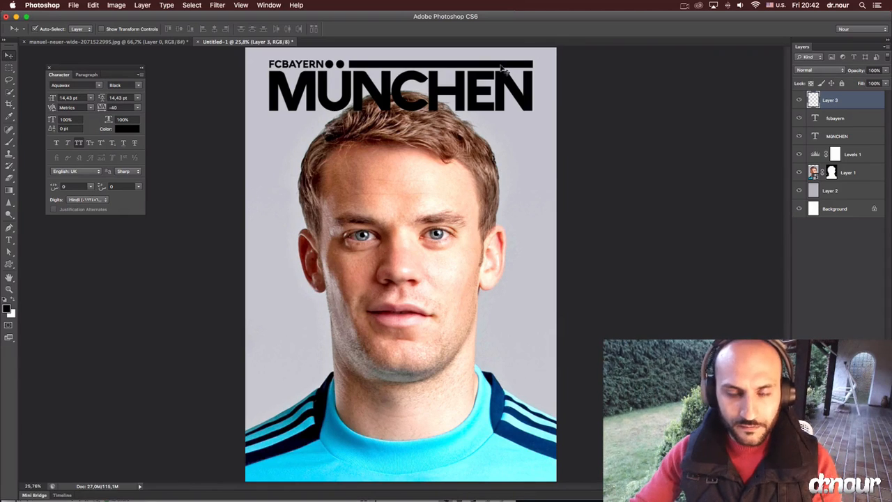
left_click(319, 64, "shift")
left_click(325, 81, "shift")
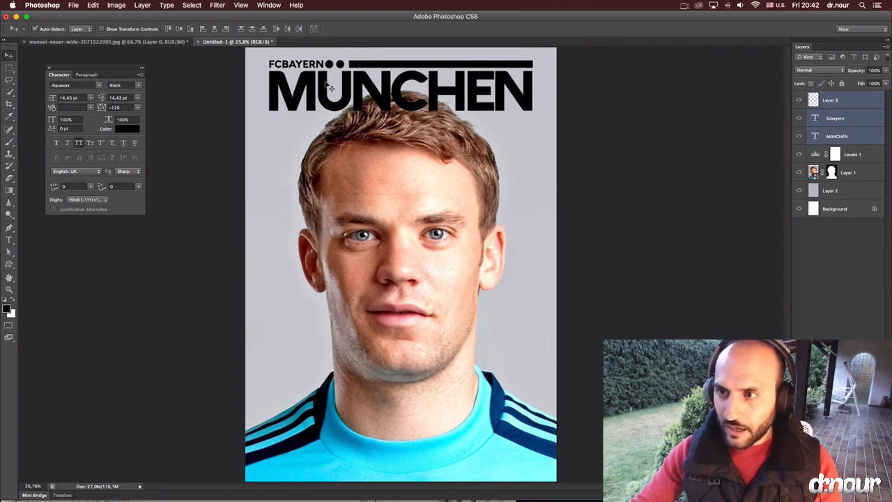
left_click_drag(324, 81, 322, 94)
key("super+z")
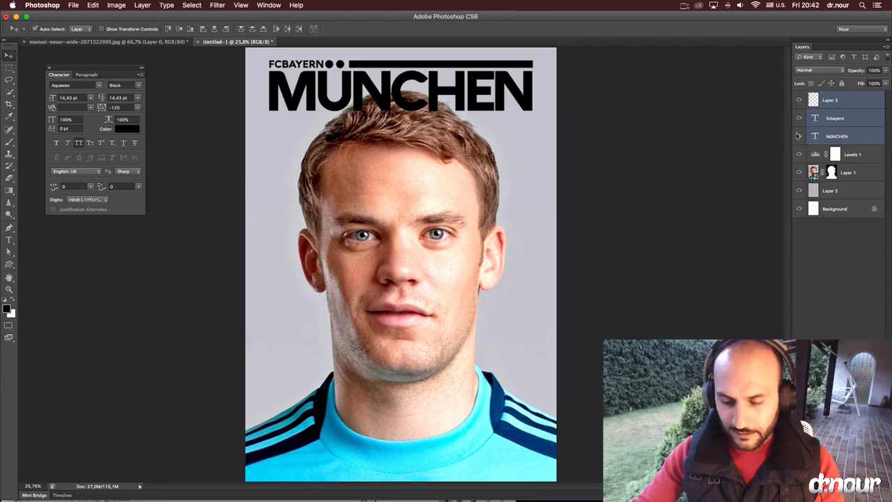
key("super+g")
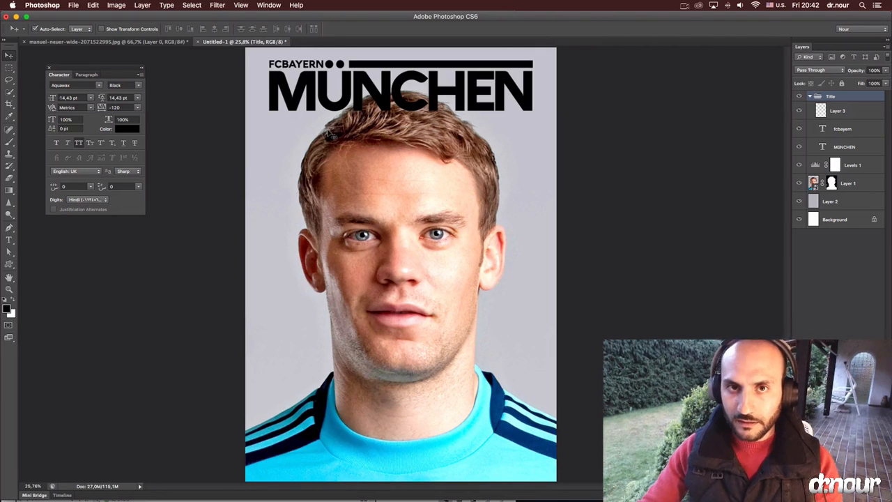
Step: Collapse the Title group and place it directly beneath the portrait's Layer 1
left_click(810, 98)
left_click_drag(850, 129, 849, 146)
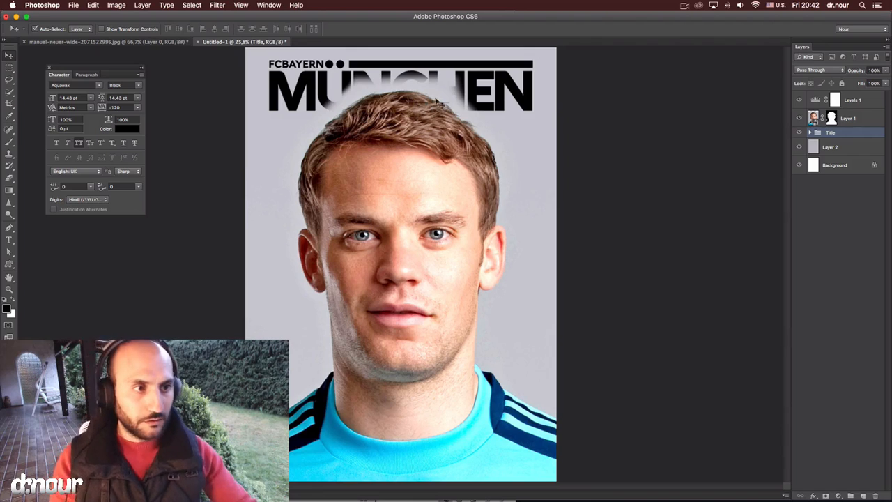
left_click(832, 119)
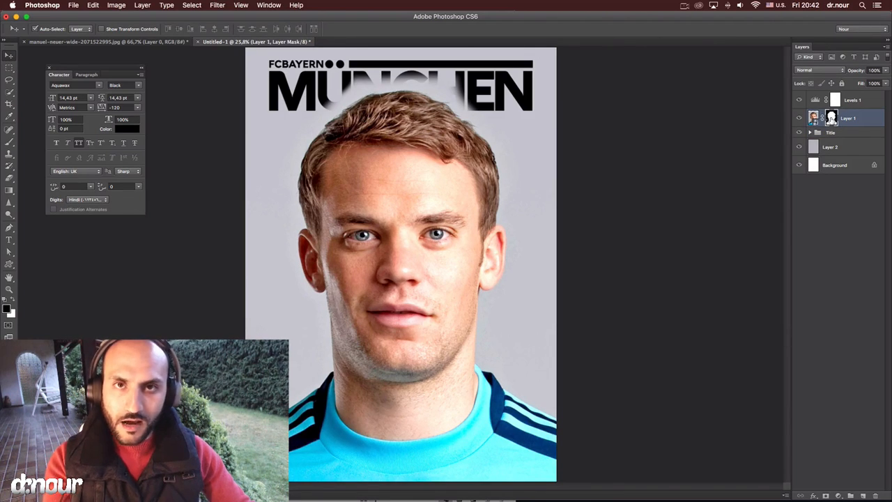
left_click(833, 135)
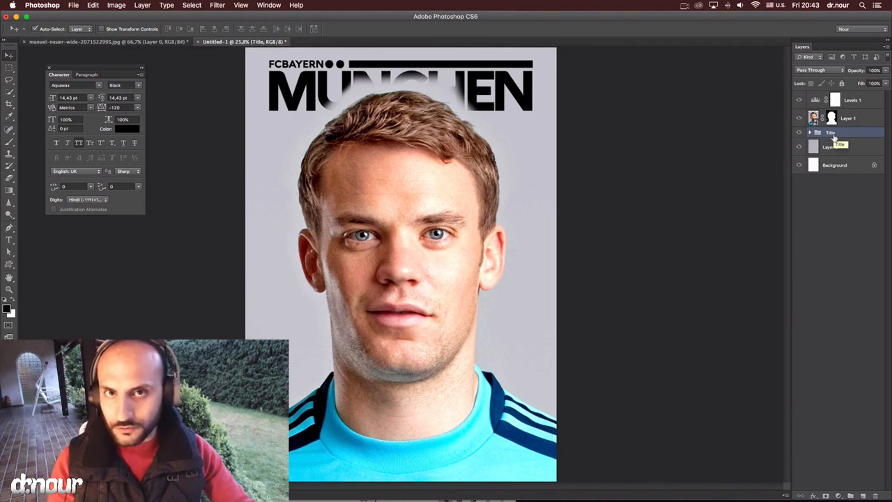
Step: Trace a curved Pen path along the hair outline, from the temple beneath the M over the crown to the H
left_click(832, 118)
key("z")
left_click_drag(446, 90, 494, 134)
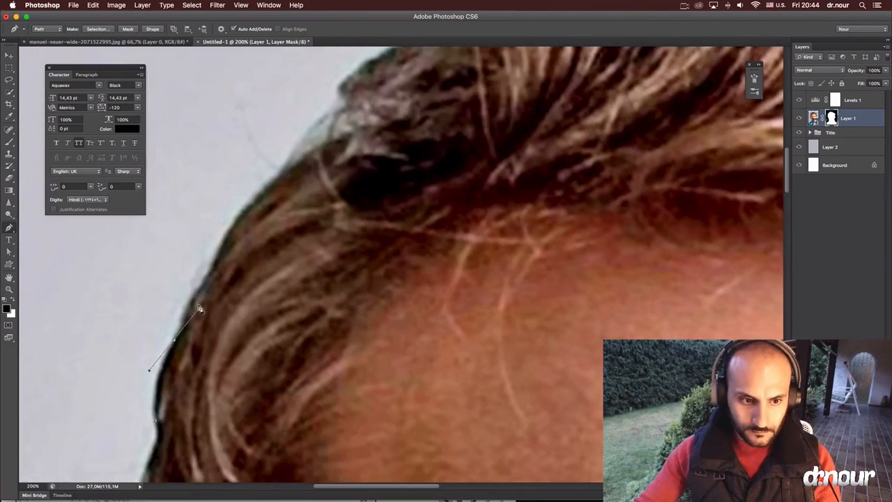
left_click_drag(326, 117, 339, 108)
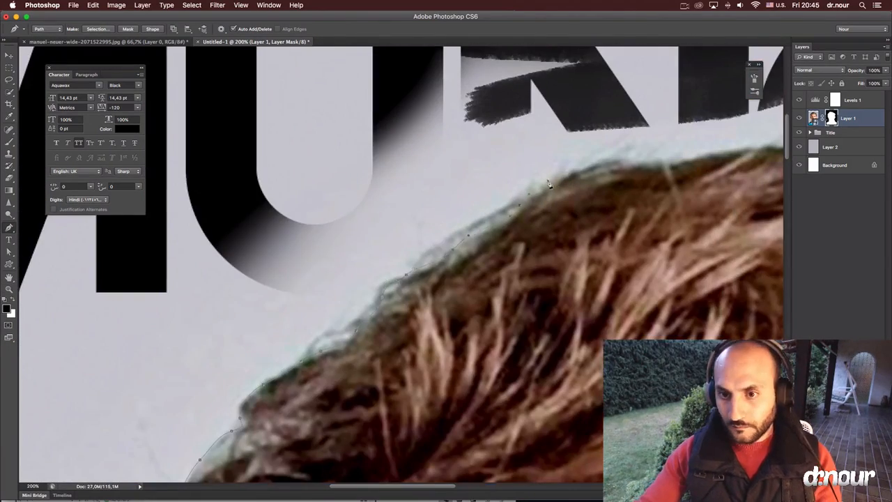
left_click_drag(579, 185, 280, 210)
left_click_drag(387, 210, 409, 215)
left_click_drag(429, 225, 434, 231)
left_click_drag(470, 243, 481, 248)
left_click_drag(593, 304, 321, 158)
left_click_drag(376, 195, 388, 207)
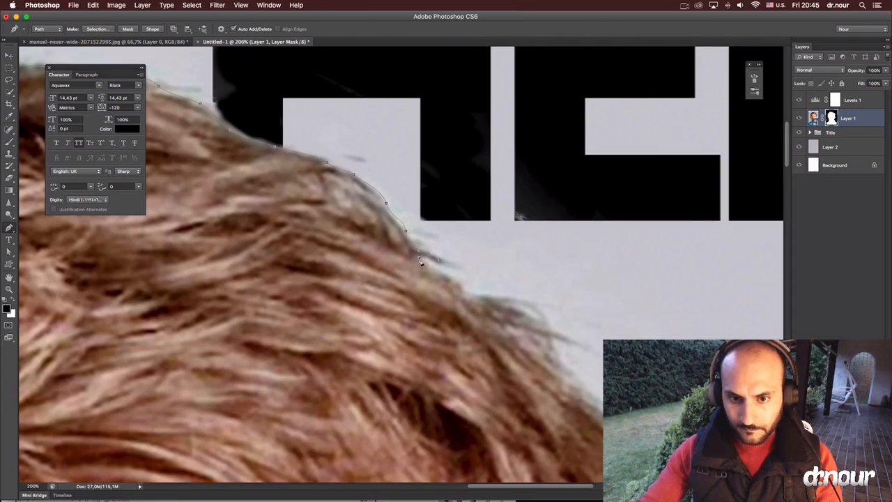
Step: Continue the Pen path down the other side of the hair, from below the H to the opposite temple
left_click_drag(432, 265, 447, 274)
left_click_drag(492, 301, 384, 161)
left_click_drag(436, 212, 440, 222)
left_click_drag(481, 279, 334, 111)
left_click_drag(342, 88, 355, 102)
left_click_drag(402, 140, 408, 150)
left_click_drag(455, 236, 462, 287)
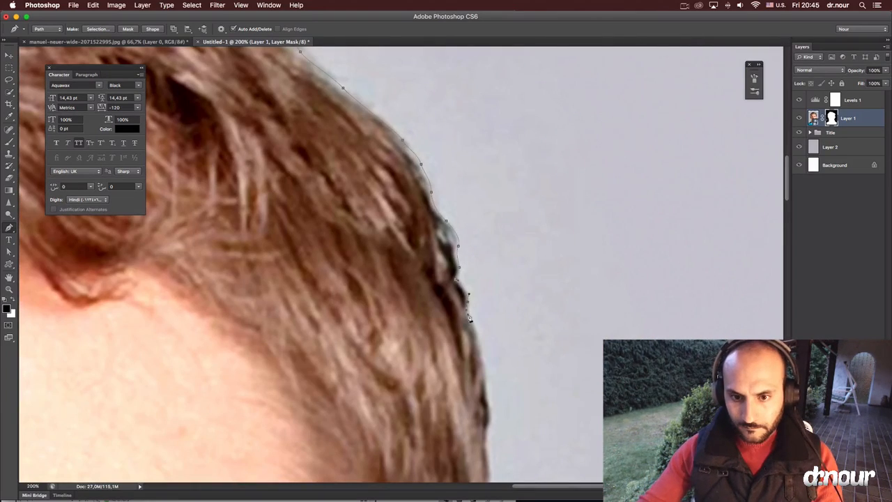
Step: Close the path around the masthead outside the canvas edges and load it as a selection
key("super+minus")
key("super+minus")
key("super+minus")
left_click_drag(468, 247, 712, 397)
left_click(221, 416)
left_click(342, 377)
key("super+Return")
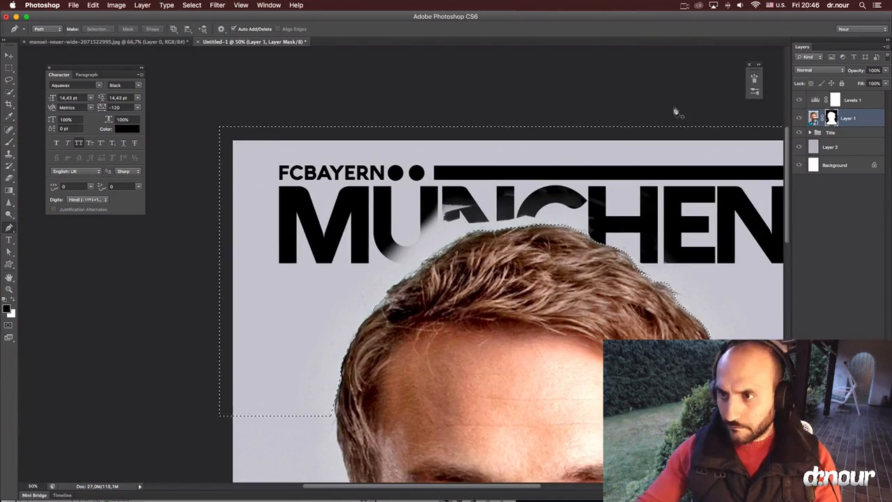
Step: Mask the Title group with the hair selection and move the group to the top of the layer stack
left_click(831, 133)
left_click(828, 495)
key("v")
left_click_drag(848, 135, 848, 94)
left_click_drag(578, 267, 453, 201)
key("super+plus")
Step: Refine the edge of the Title group's mask to soften it along the hair, and collapse the mask properties
left_click(268, 5)
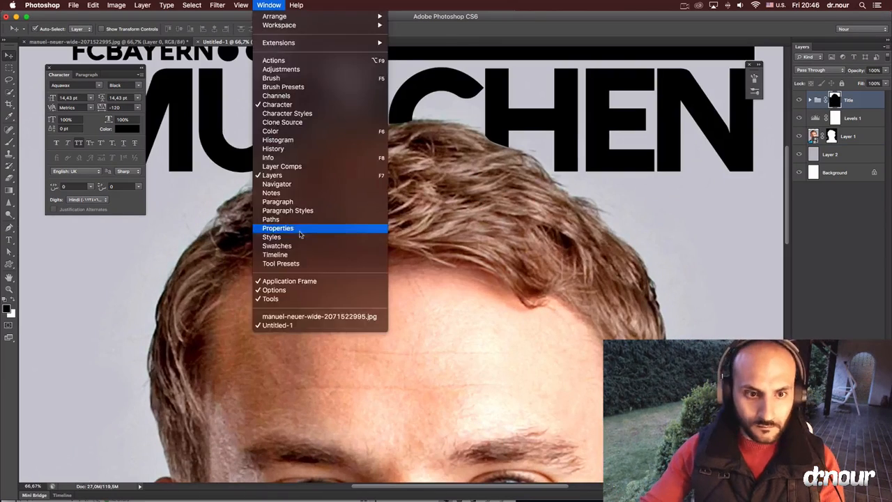
left_click(300, 228)
left_click(761, 133)
left_click_drag(715, 153, 719, 183)
left_click_drag(716, 196, 759, 223)
left_click(786, 307)
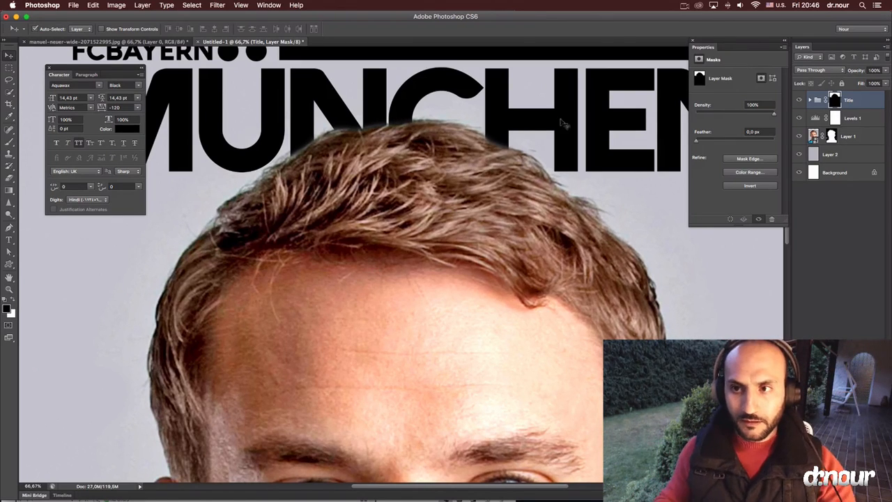
double_click(692, 41)
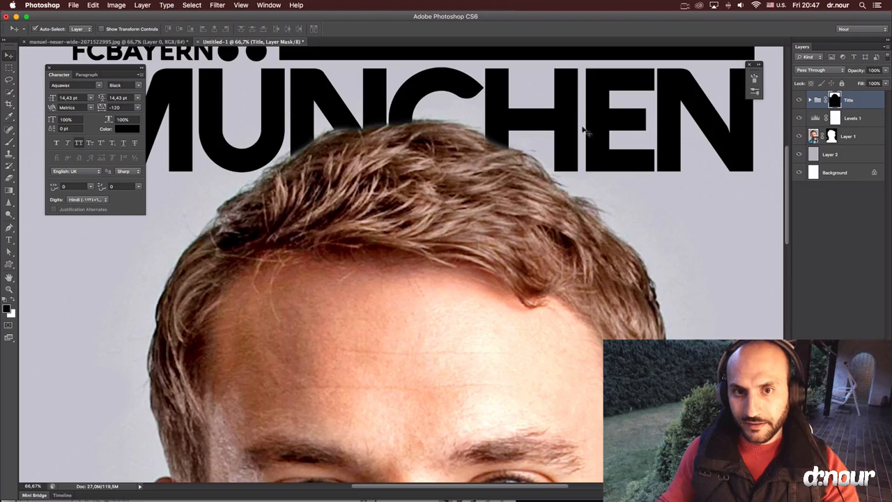
Step: Undo a trial move of the masthead, set the Move tool to auto-select groups, and try moving the Title group
mouse_move(499, 111)
left_mouse_down()
mouse_move(522, 73)
mouse_move(551, 112)
mouse_move(542, 85)
mouse_move(510, 100)
left_mouse_up()
key("super+z")
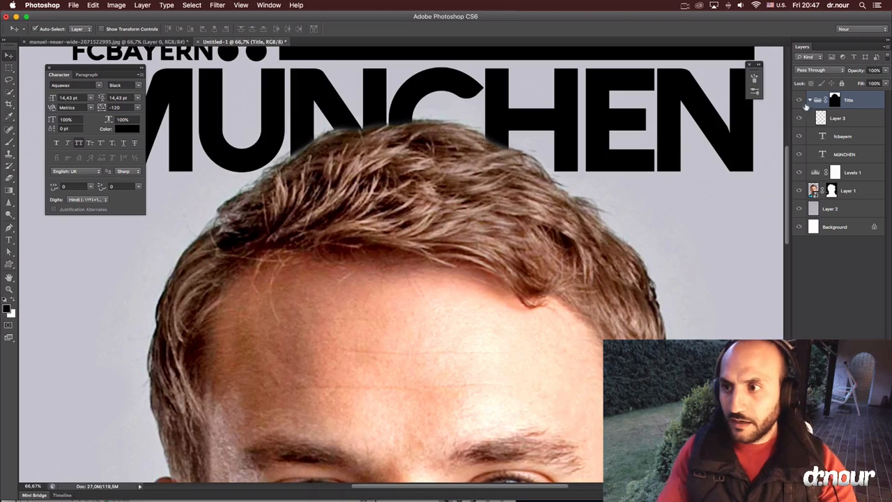
left_click(79, 28)
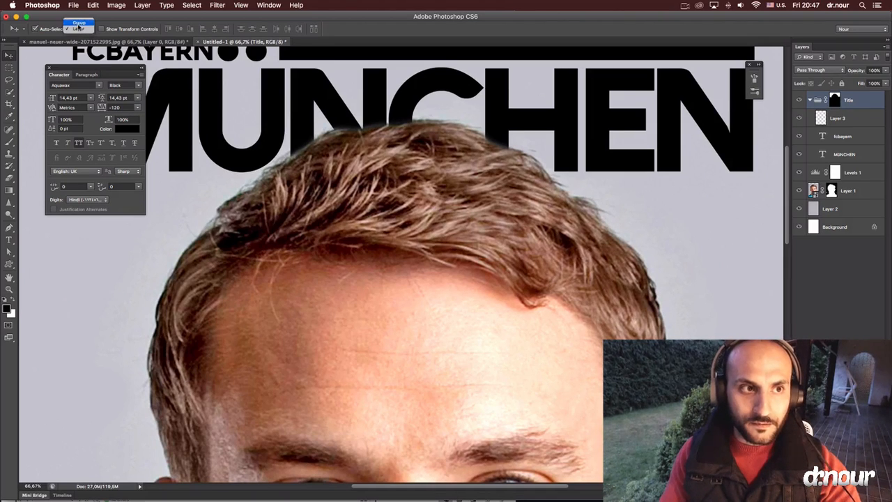
left_click(76, 20)
mouse_move(492, 112)
left_mouse_down()
mouse_move(476, 234)
mouse_move(488, 111)
left_mouse_up()
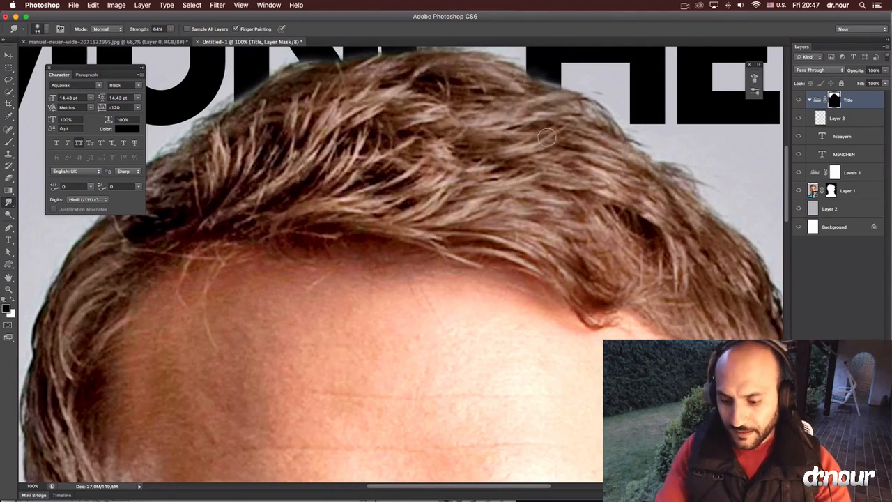
Step: Blend the Title mask into the hair beneath the H by smudging with a smaller brush and painting white
key("[")
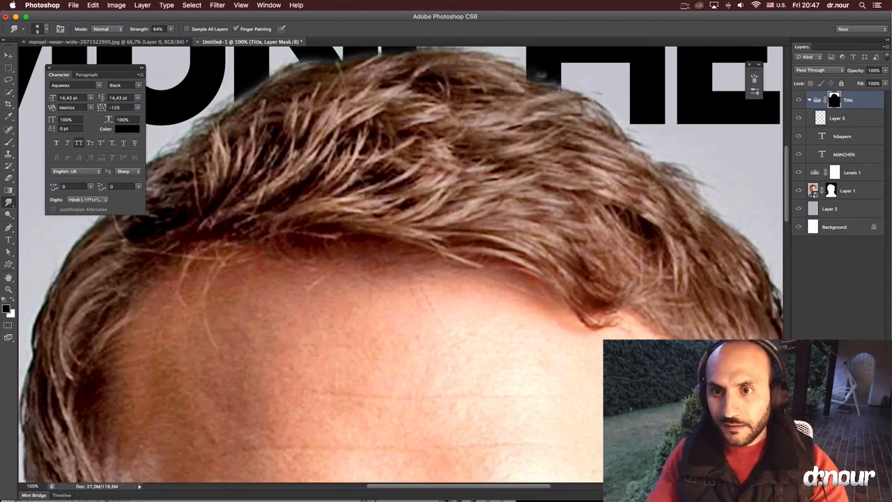
left_click_drag(536, 75, 484, 187)
key("b")
key("x")
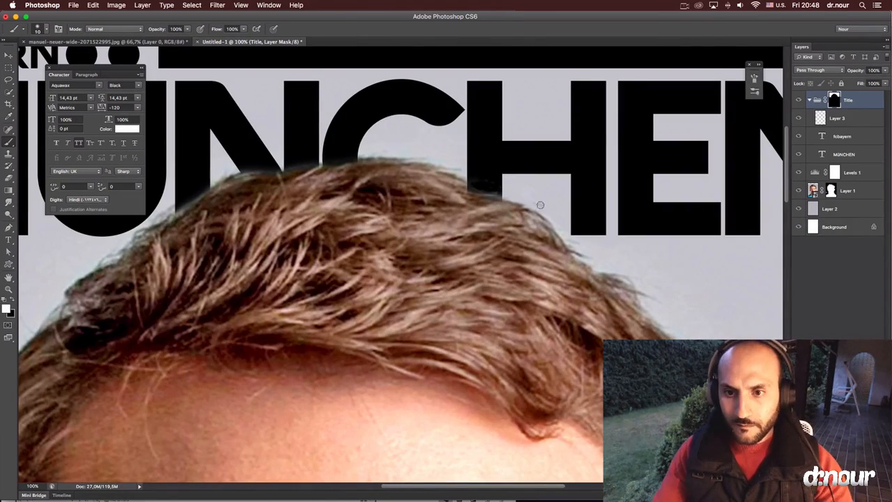
key("x")
key("v")
left_click(833, 100)
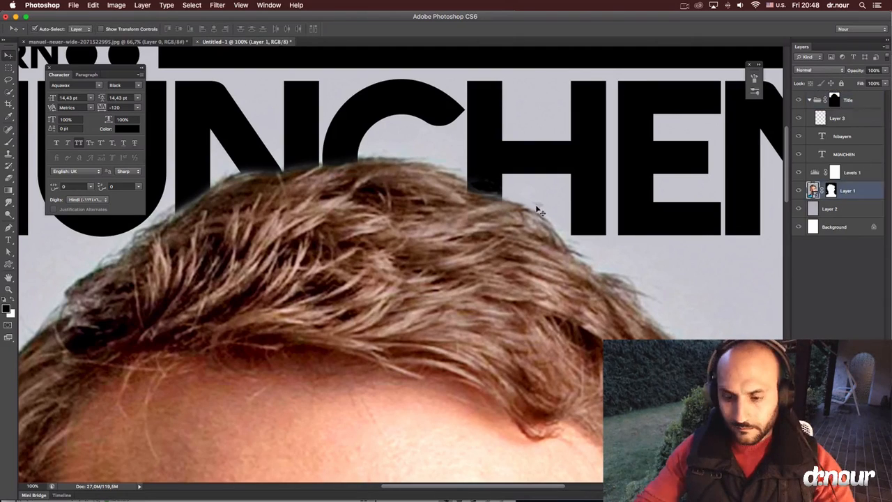
key("b")
key("x")
left_click_drag(494, 190, 498, 193)
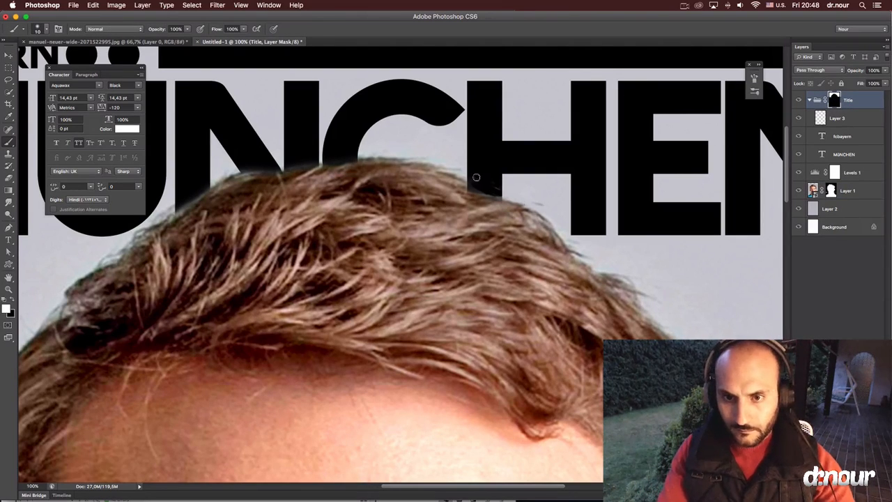
Step: Undo the trial brush stroke beside the first N and smudge the Title mask's edge along the hair there
left_click_drag(180, 211, 191, 202)
key("super+z")
right_click(242, 168)
double_click(258, 234)
left_click(8, 202)
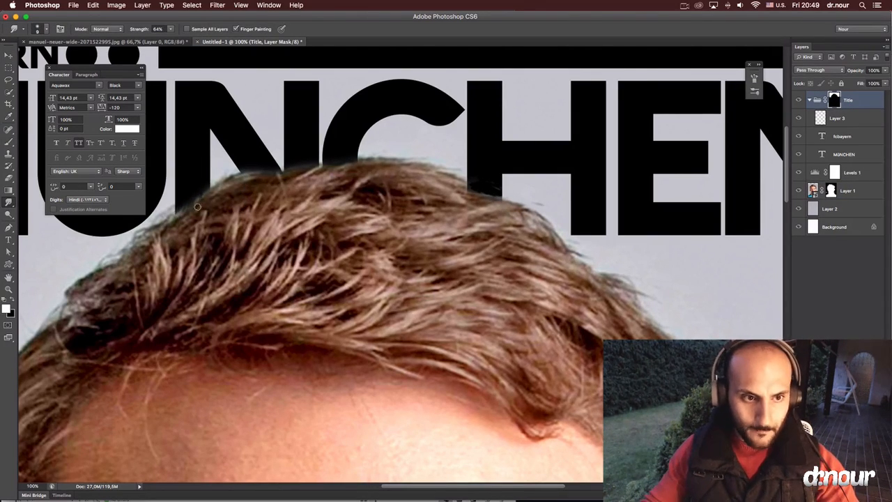
key("super+0")
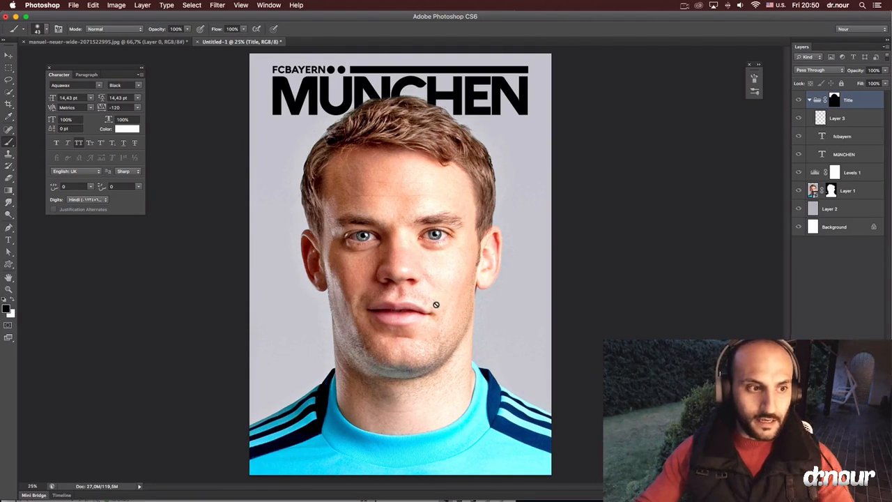
Step: Create a merged copy of the masked portrait and its backdrop below the Levels adjustment, and hide both original layers
left_click(8, 215)
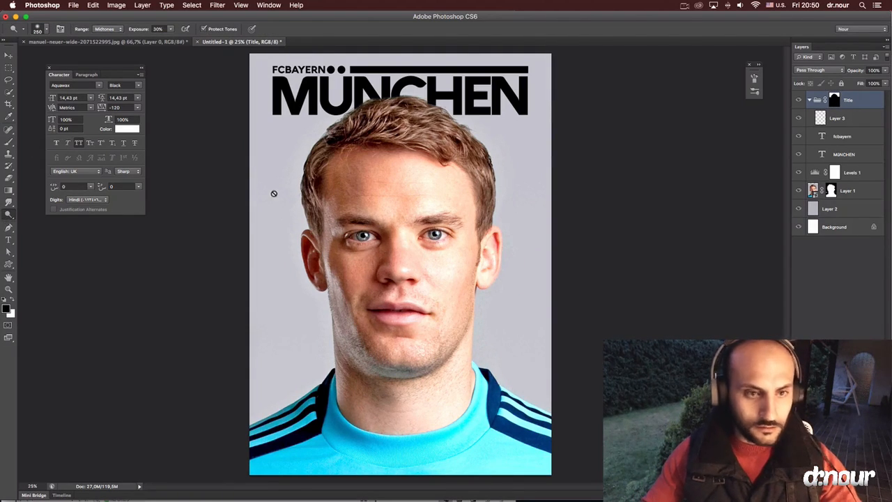
left_click(848, 190)
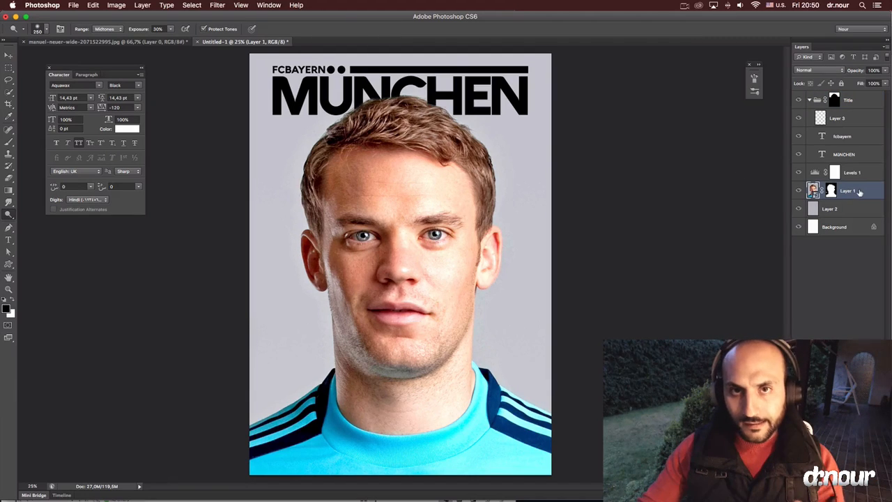
key("ctrl+j")
key("v")
Step: Set the Dodge tool to midtones at 11% exposure and reduce its brush to 150 px for the face
key("o")
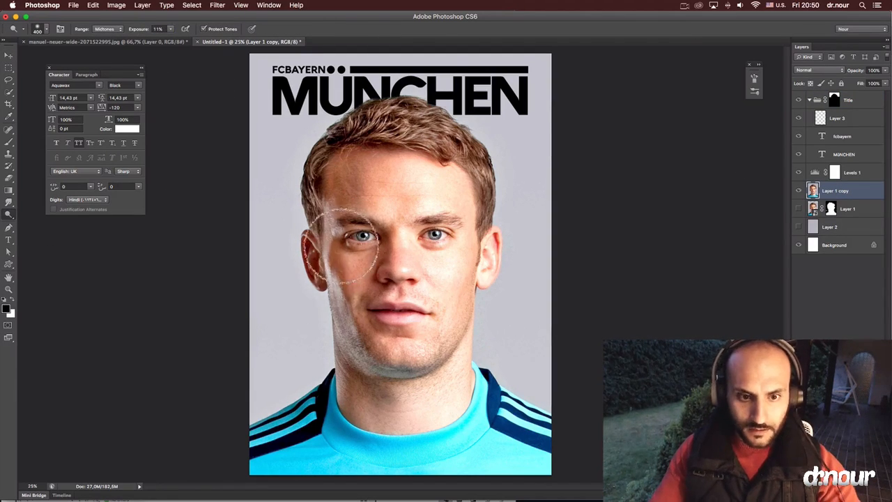
key("bracketleft")
key("bracketleft")
key("bracketleft")
key("bracketleft")
key("bracketleft")
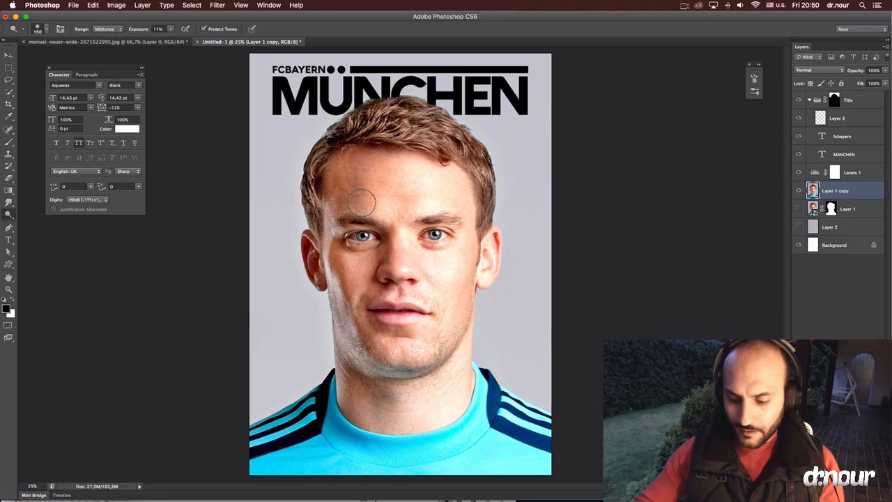
Step: Save the poster as cover2.psd in Photoshop format in the PAGES folder
left_click(74, 5)
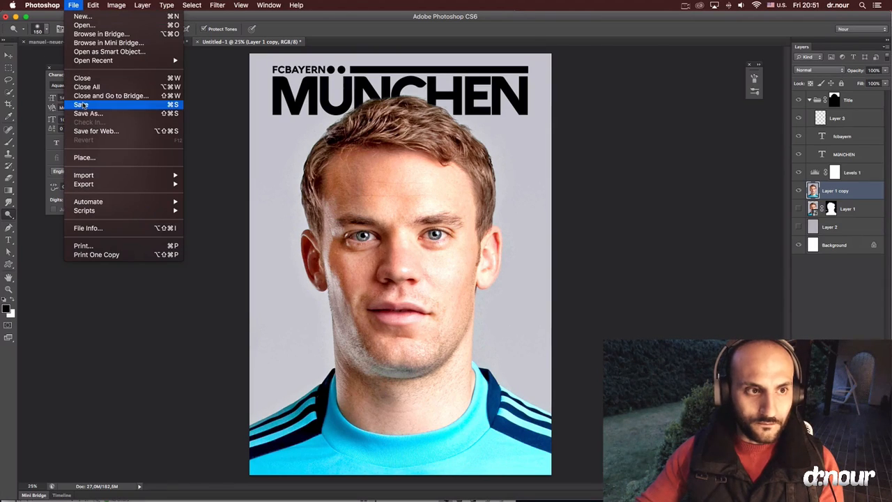
left_click(100, 115)
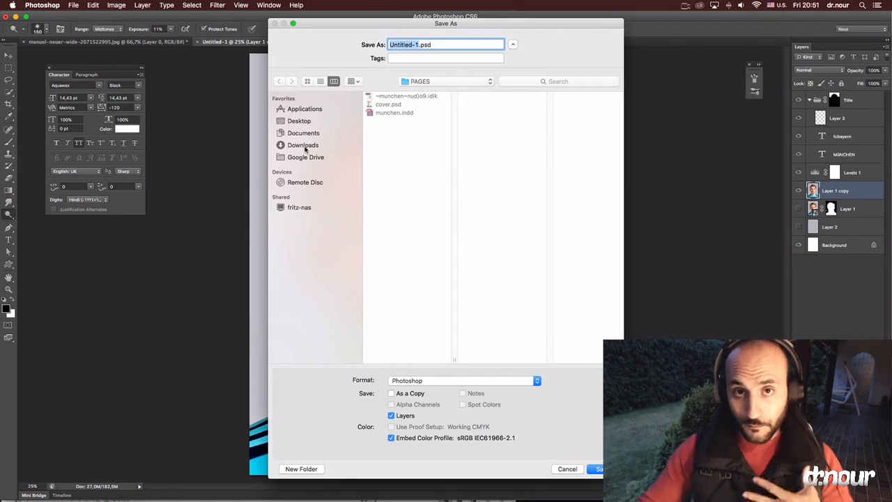
left_click(391, 105)
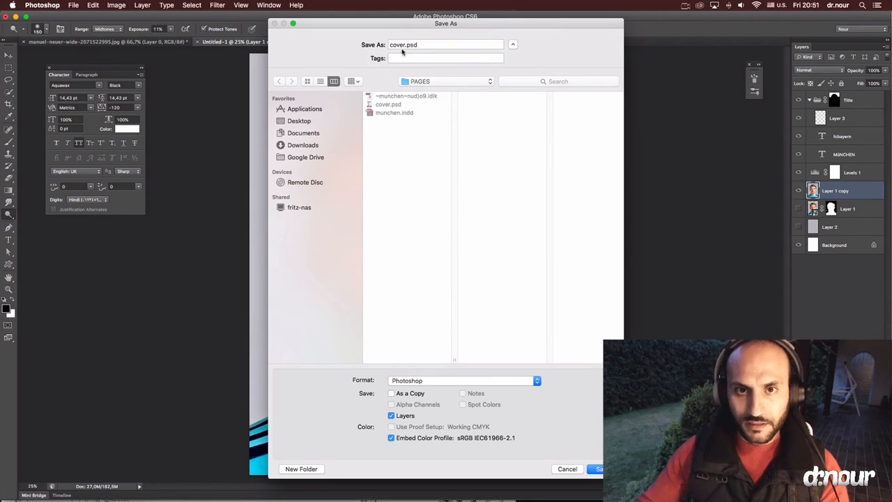
left_click(404, 44)
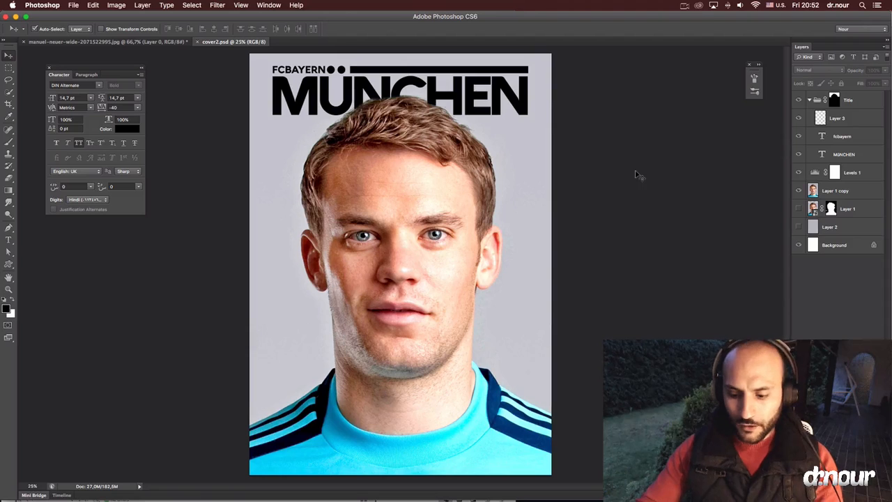
Step: Open cover.psd from the PAGES folder beside cover2.psd and show the guides in both documents
key("super+s")
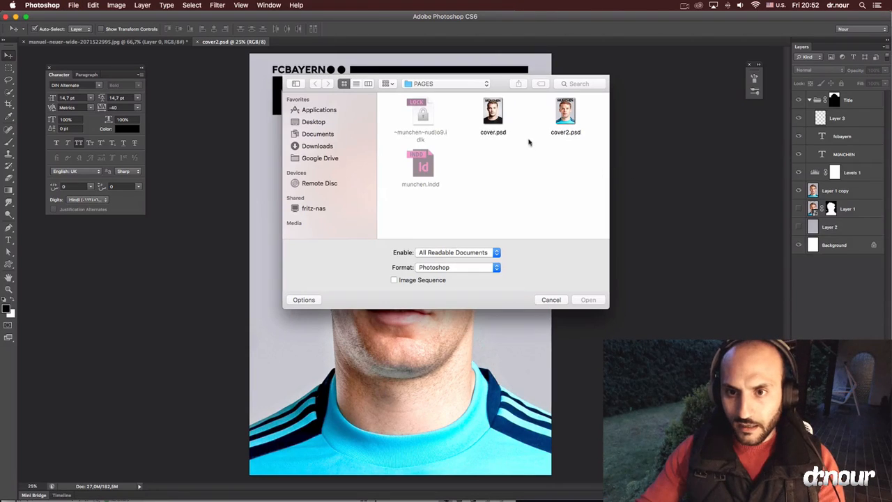
left_click(493, 115)
left_click(588, 301)
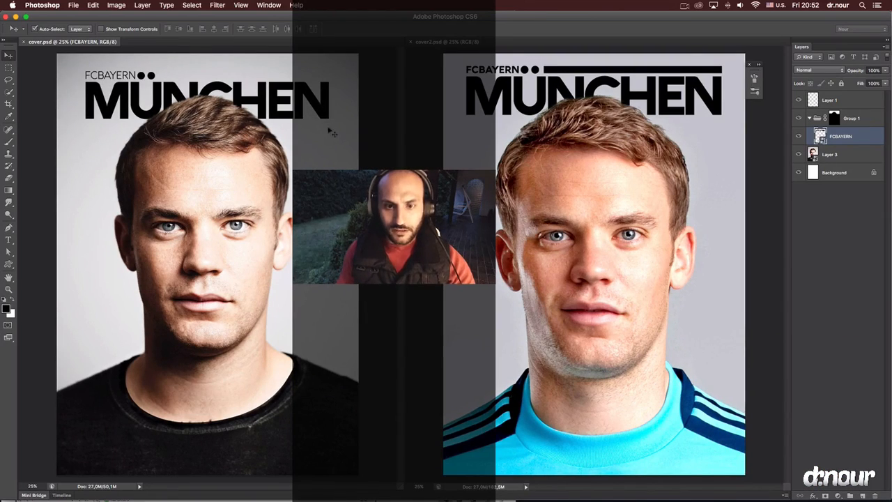
key("super+semicolon")
left_click(446, 89)
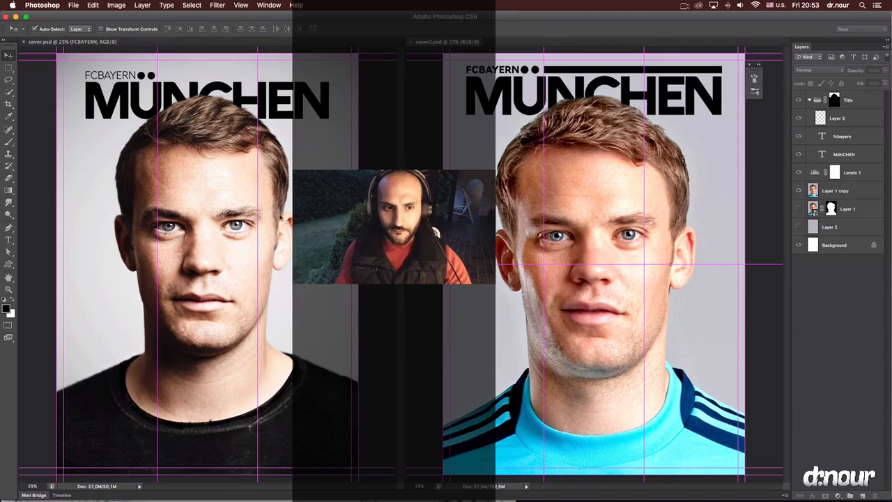
Step: Switch from the two cover documents in Photoshop to the magazine project in InDesign
left_click(238, 187)
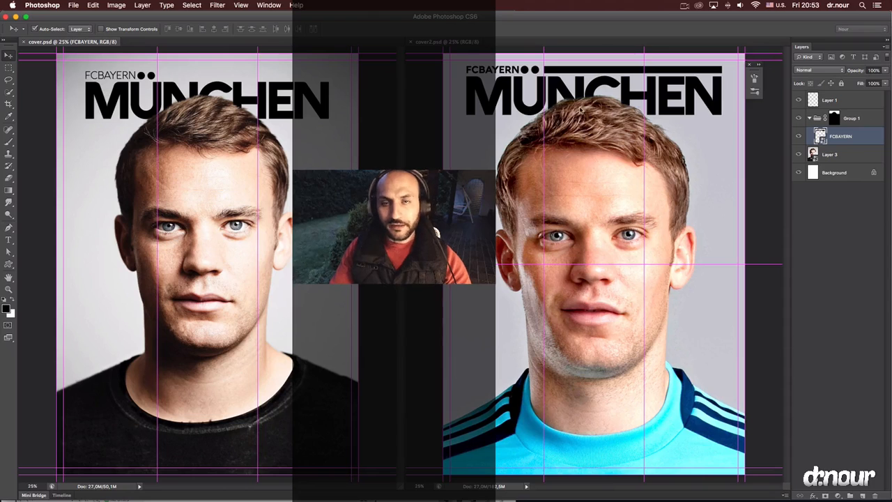
left_click(600, 110)
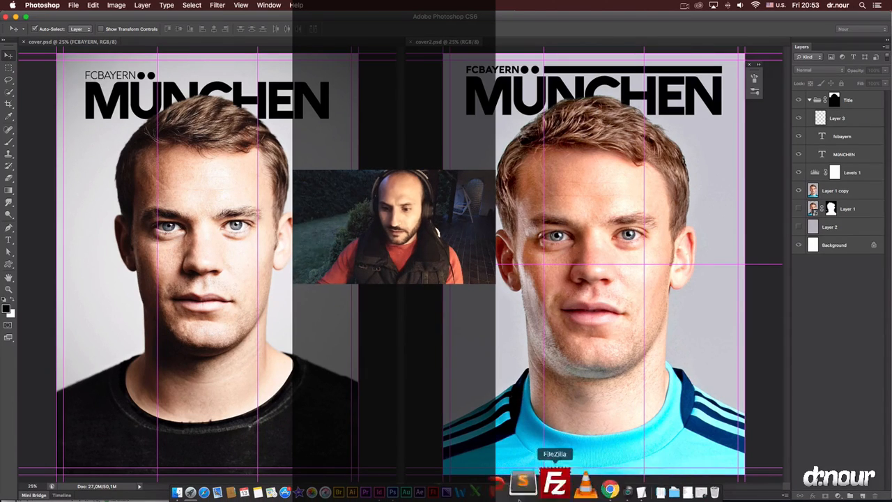
left_click(414, 488)
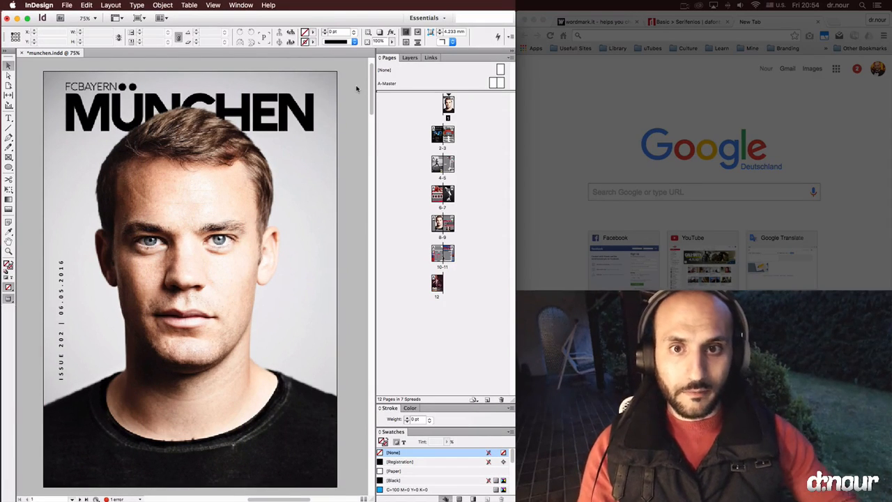
Step: Start a new A4 print document with 12 facing pages, start page 1 and a 5 mm column gutter
key("super+n")
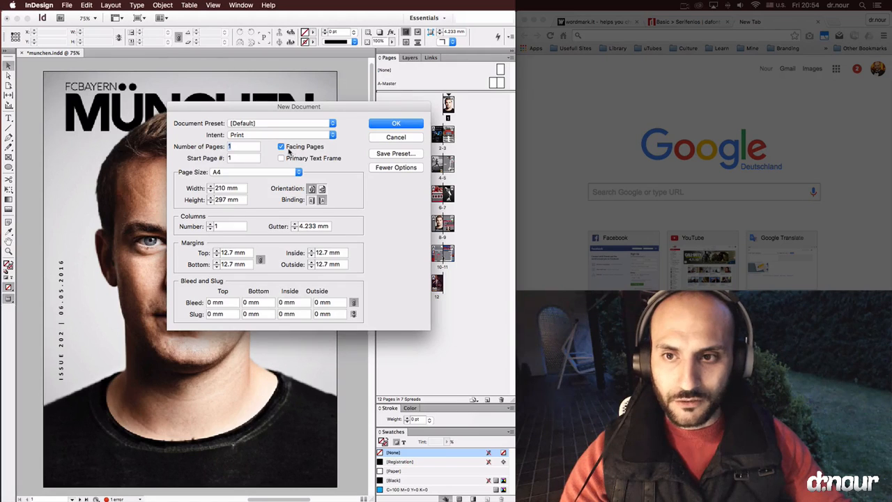
type("12")
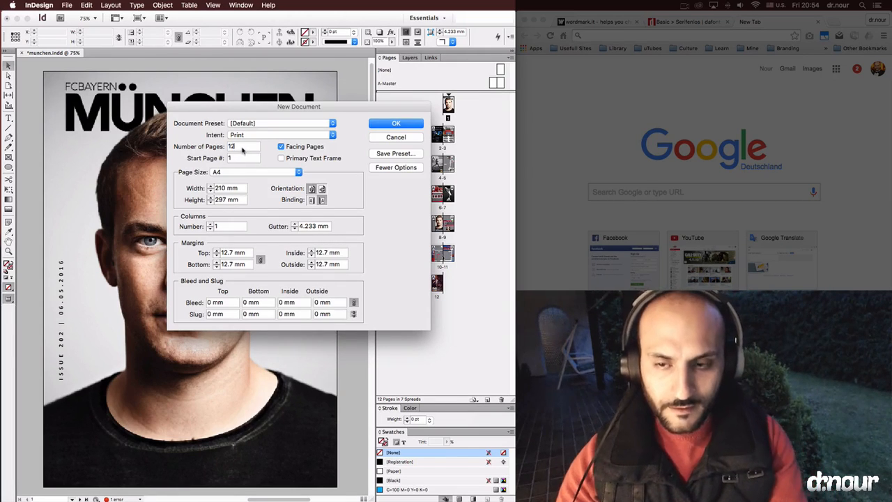
left_click(242, 159)
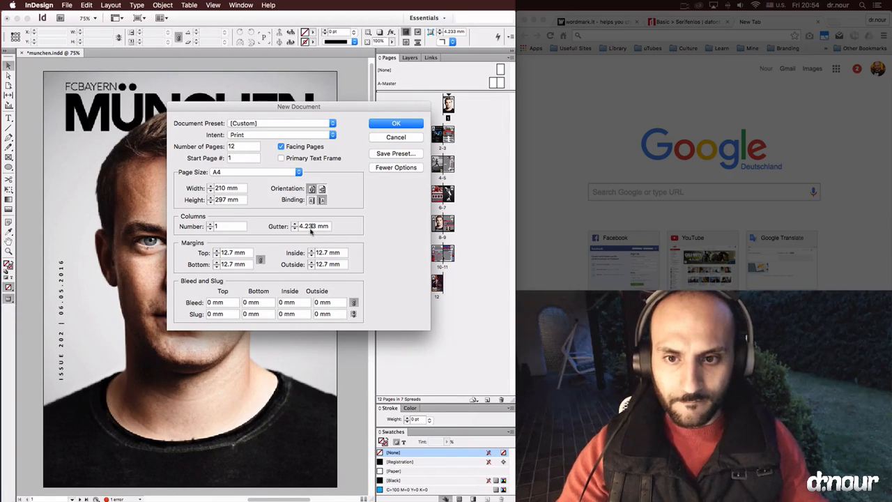
left_click_drag(327, 230, 301, 229)
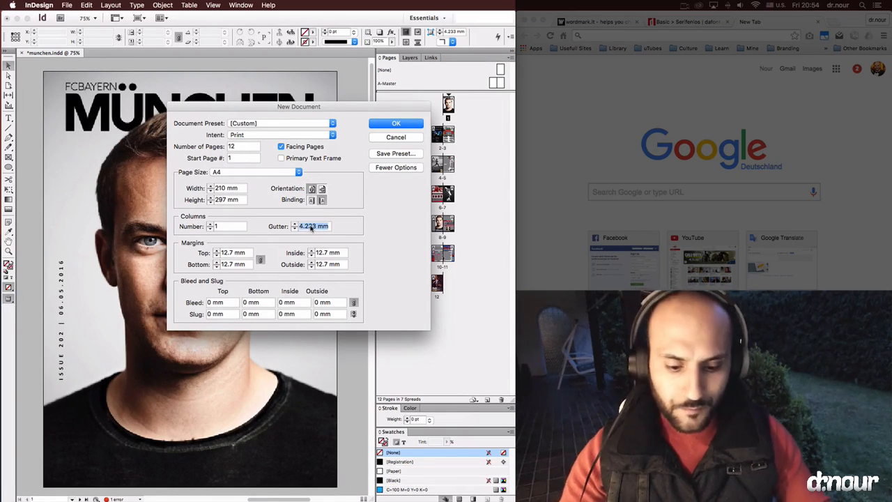
type("5")
Step: Set all four page margins of the new document to 10 mm
left_click(327, 255)
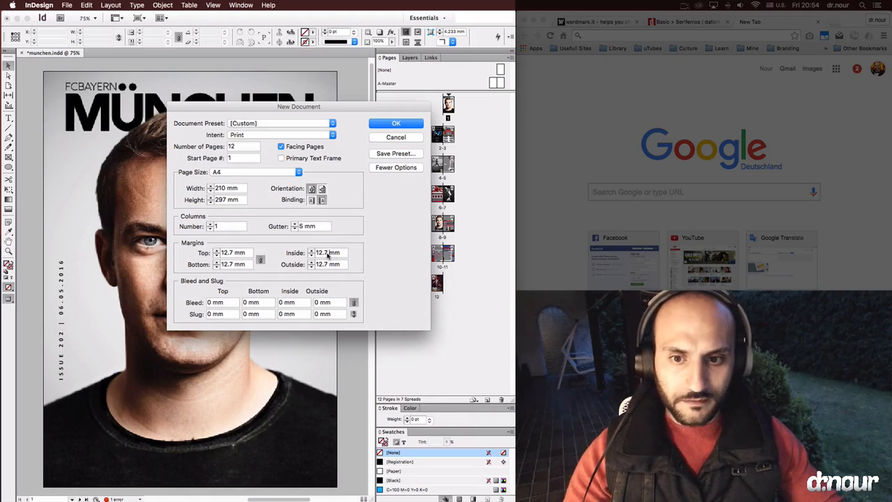
left_click_drag(340, 255, 315, 255)
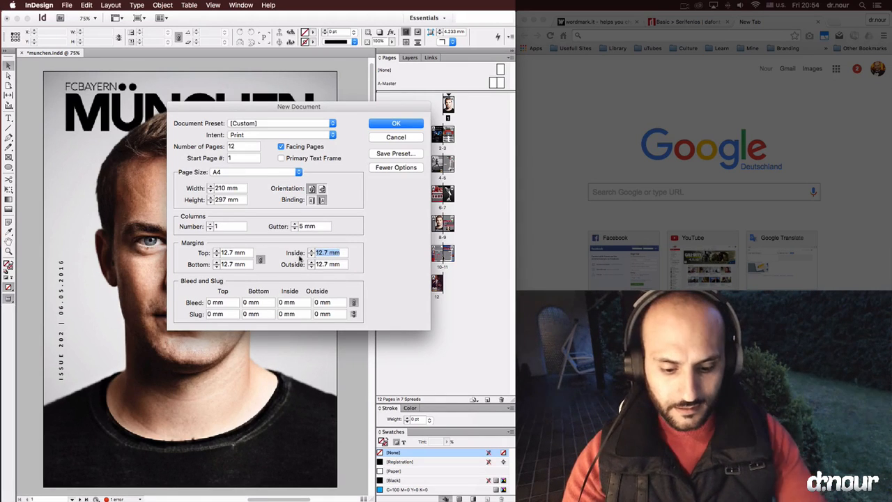
type("12")
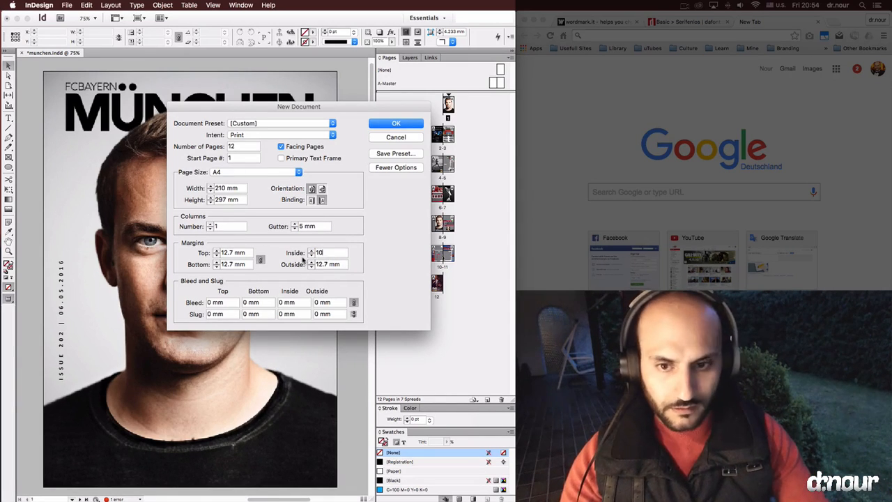
key("Tab")
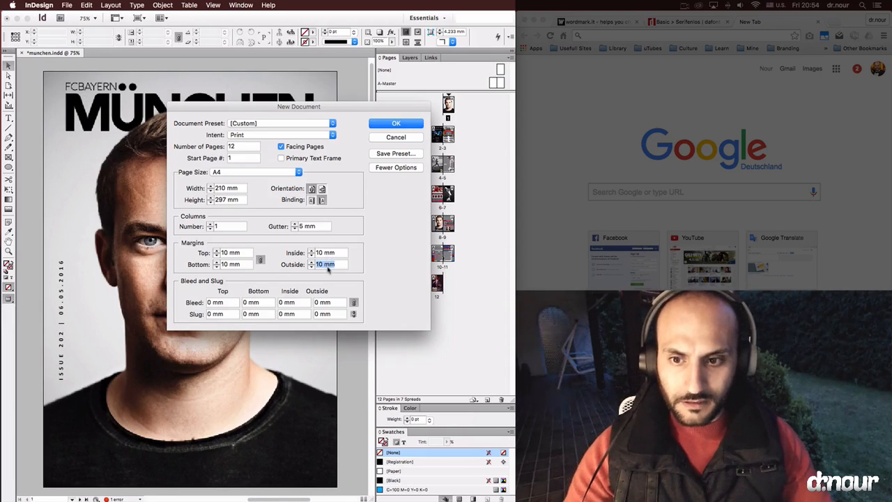
key("shift+Tab")
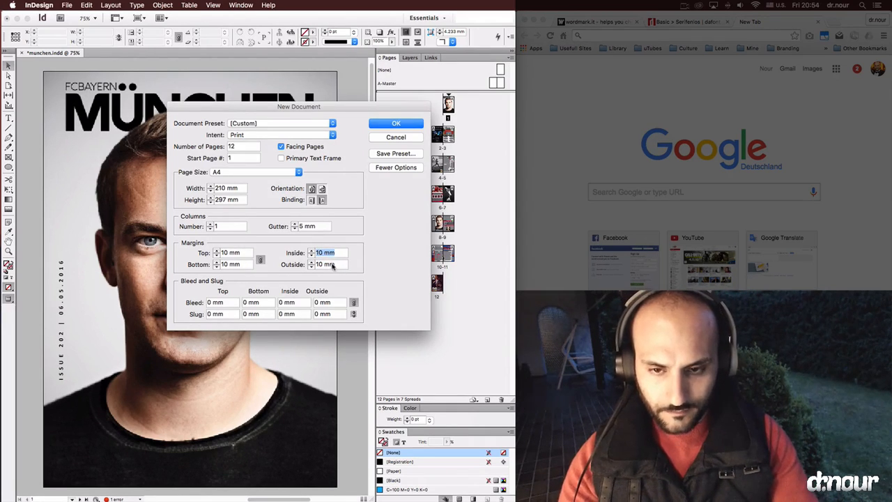
left_click(327, 266)
Step: Set the bleed to 5 mm on all sides and create the document
key("Tab")
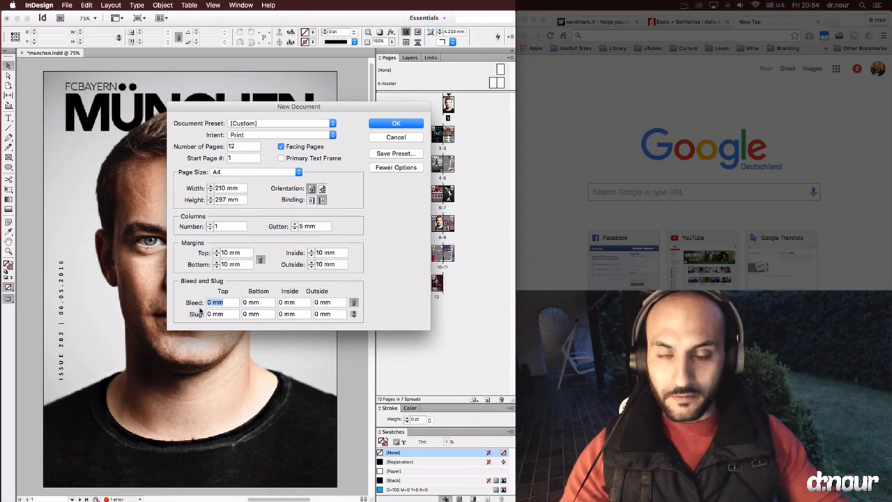
type("5")
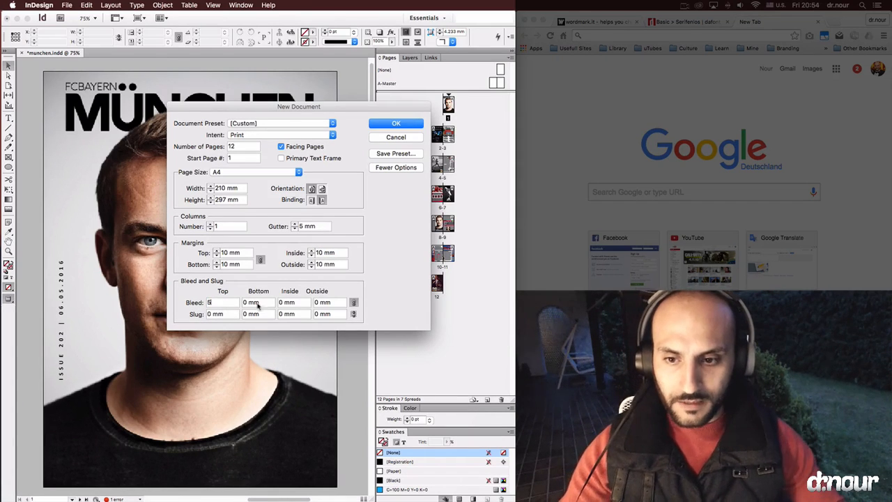
key("Tab")
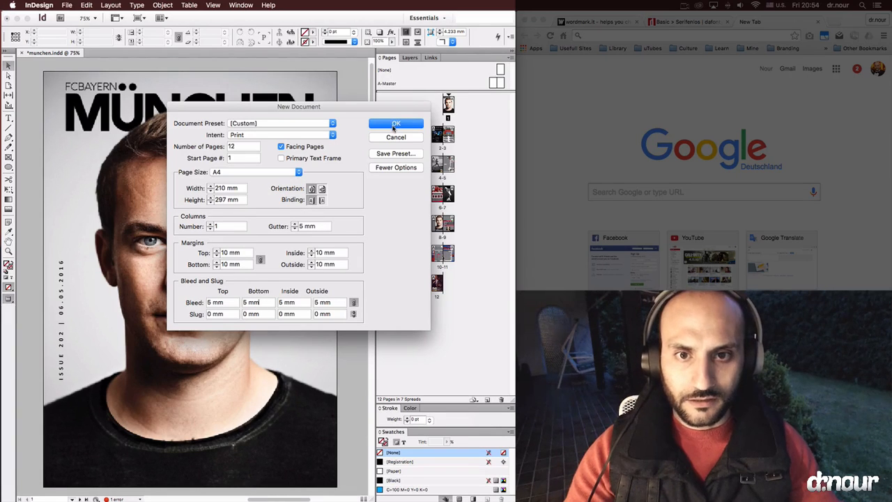
key("Return")
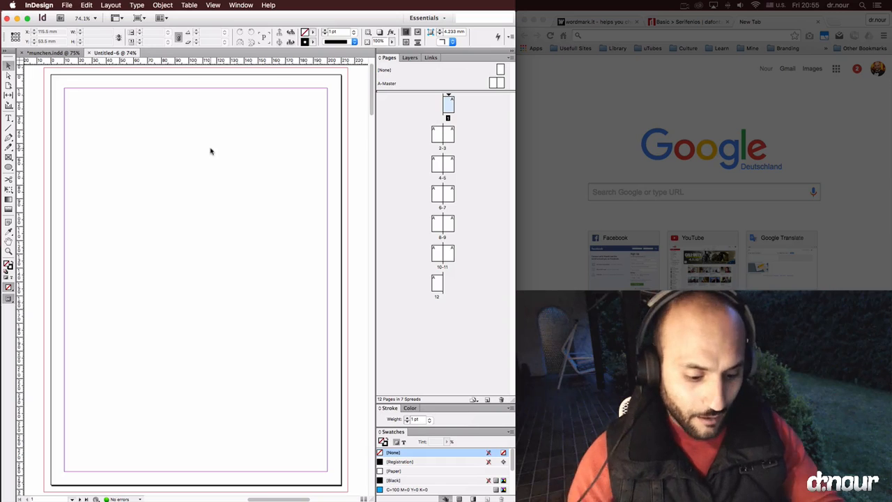
Step: Draw a rectangle frame about 220 × 307 mm over page 1 out to the bleed and place cover2.psd from the PAGES folder in it
key("m")
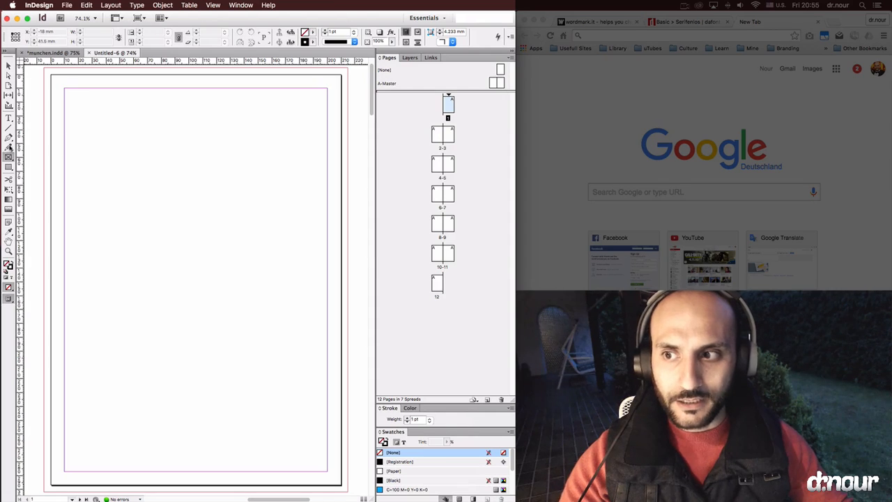
left_click_drag(42, 69, 347, 484)
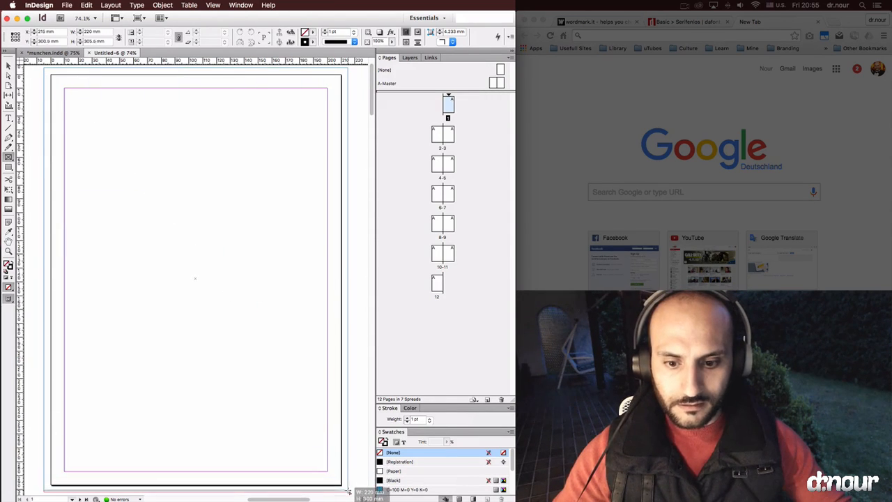
left_click(67, 5)
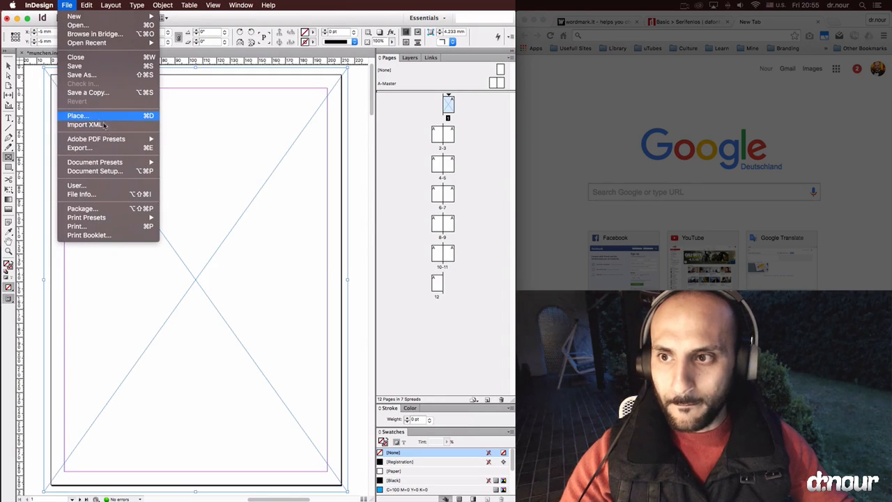
left_click(102, 116)
left_click(366, 116)
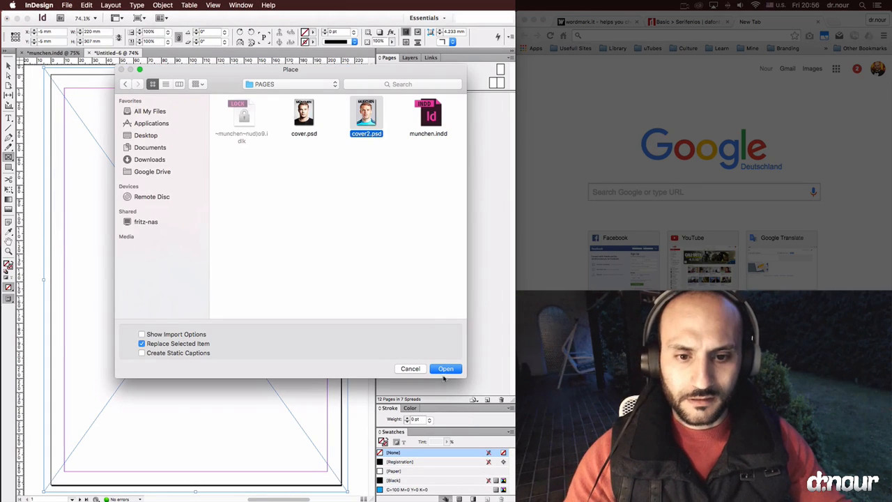
key("Return")
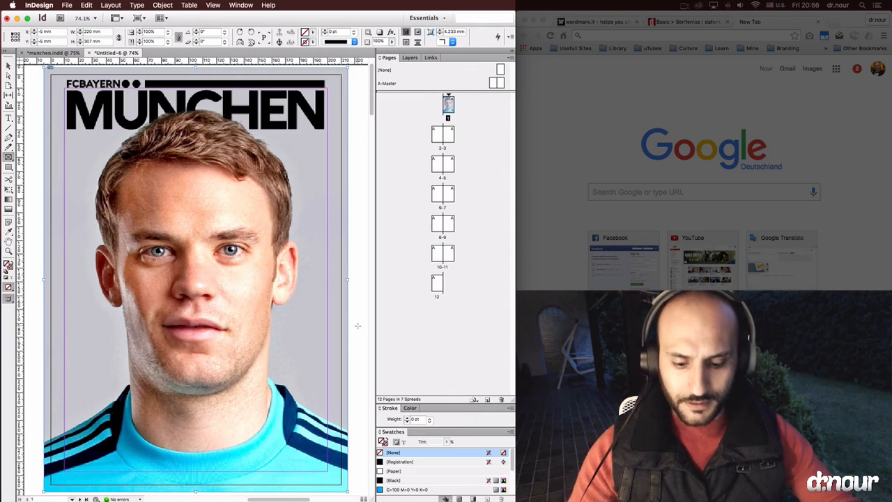
key("v")
left_click(356, 331)
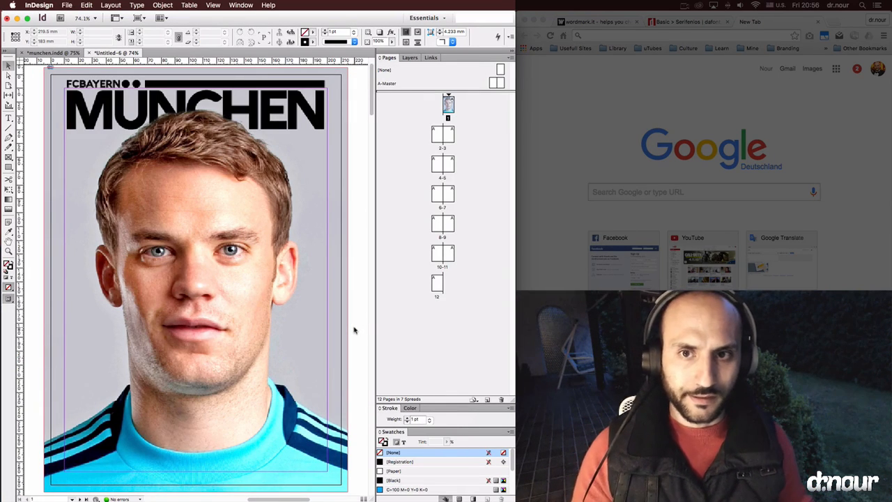
Step: Set the placed cover image to High Quality Display and preview the page without guides or bleed
left_click(195, 280)
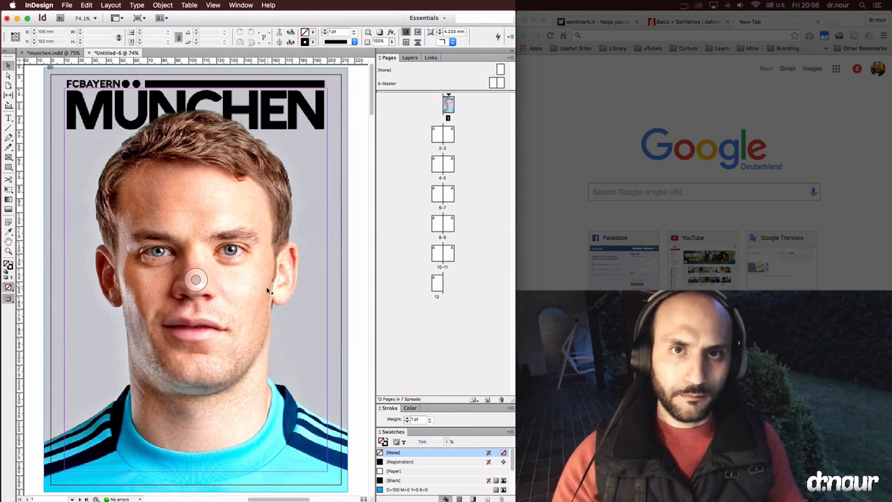
left_click_drag(266, 289, 316, 296)
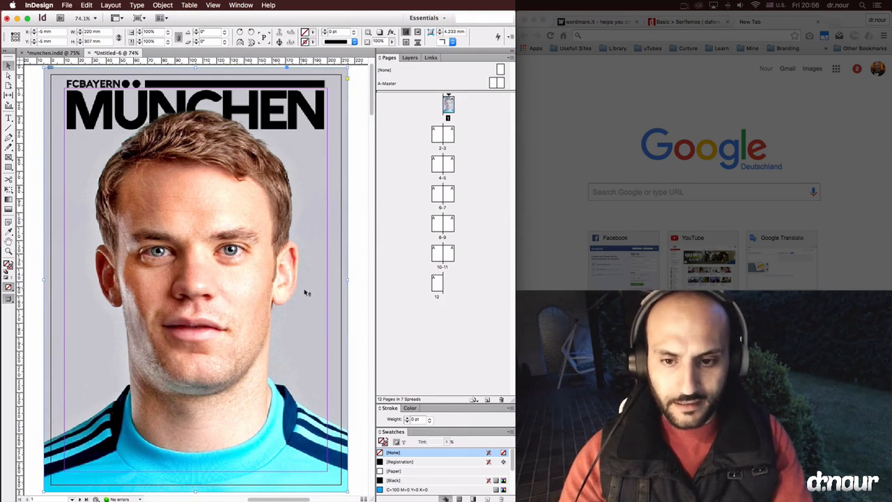
right_click(307, 293)
mouse_move(341, 264)
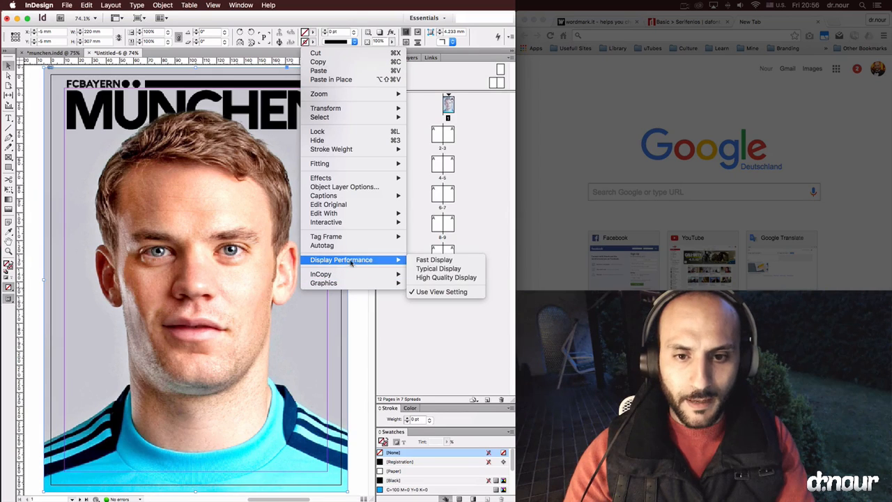
left_click(425, 278)
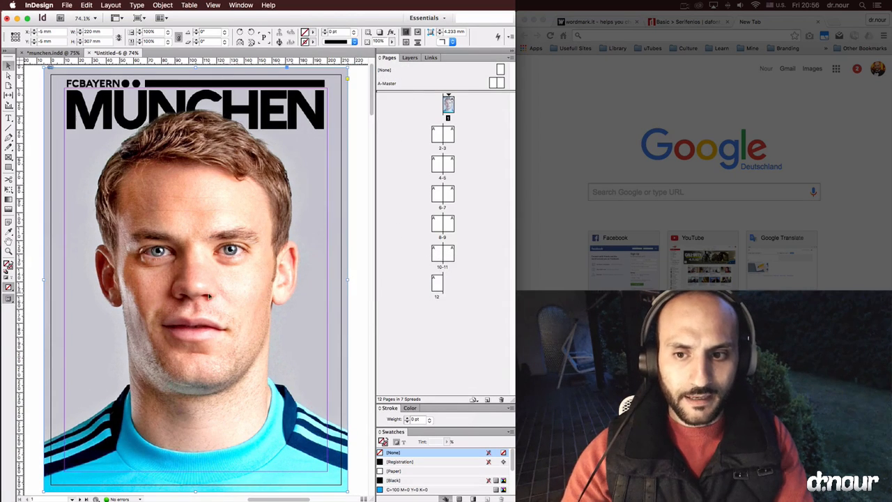
left_click(355, 265)
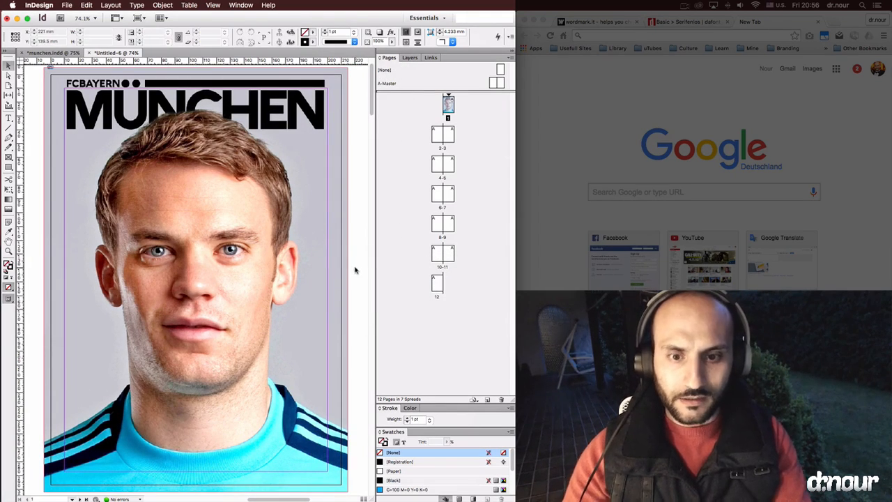
key("w")
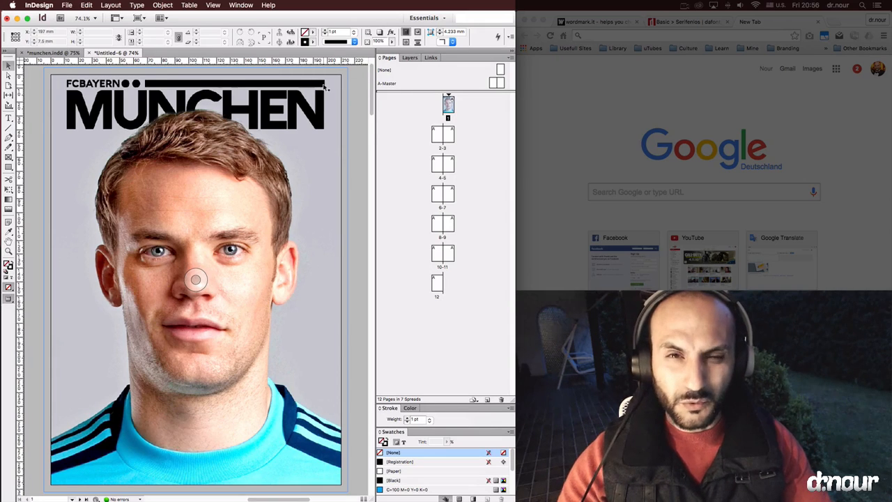
Step: Show the placed cover's link and open cover2.psd for editing in Adobe Photoshop CS6
left_click(304, 111)
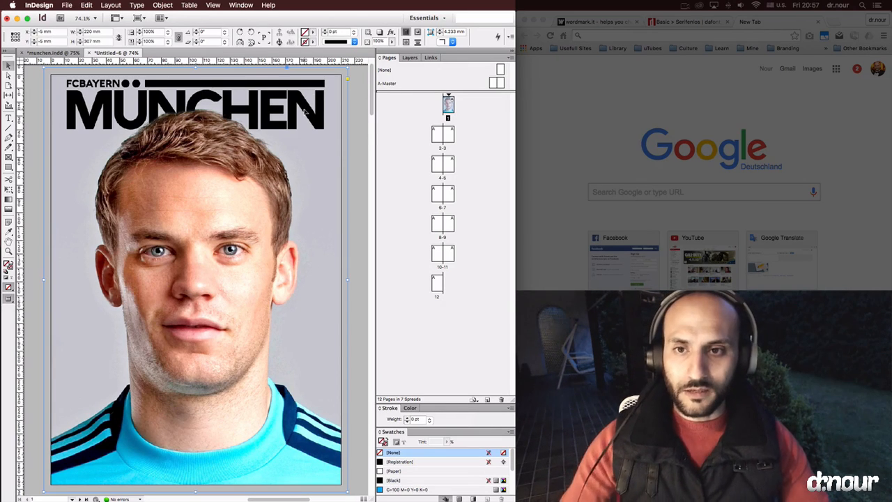
left_click(431, 59)
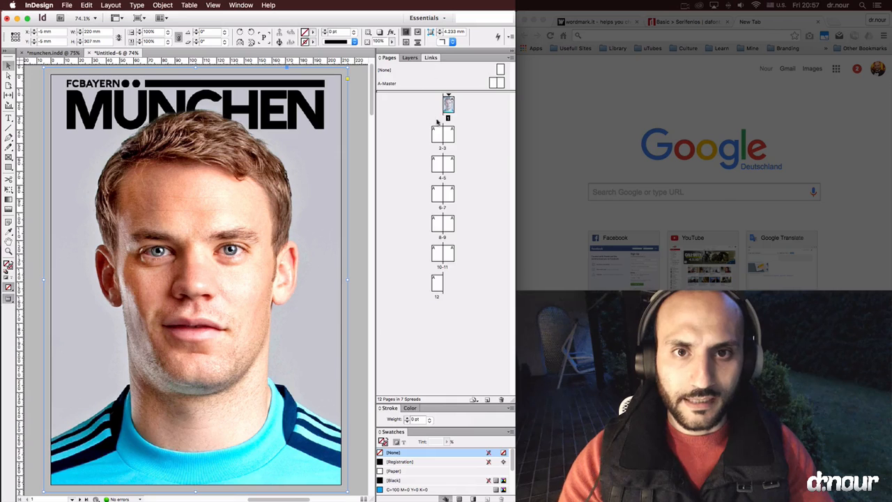
left_click(239, 6)
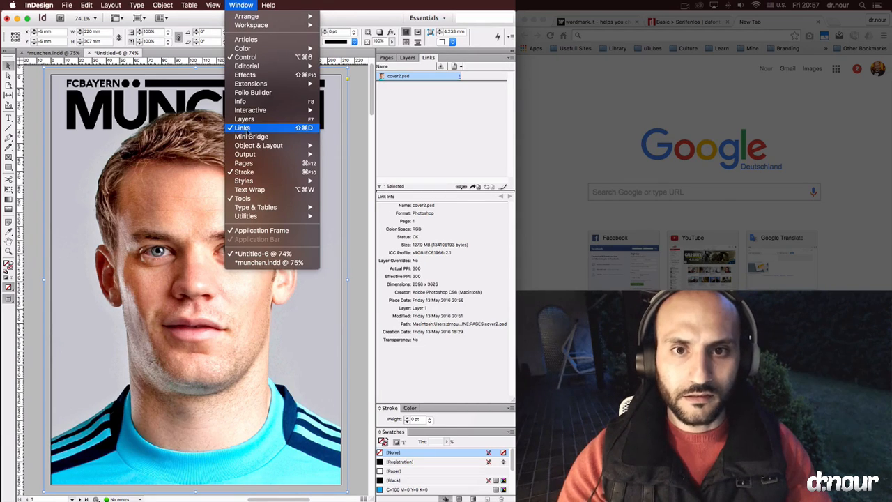
left_click(462, 127)
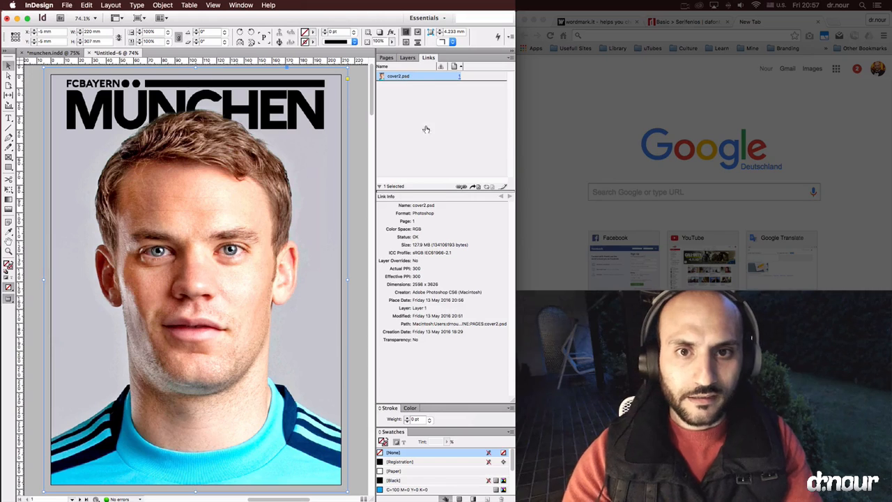
right_click(408, 76)
mouse_move(453, 150)
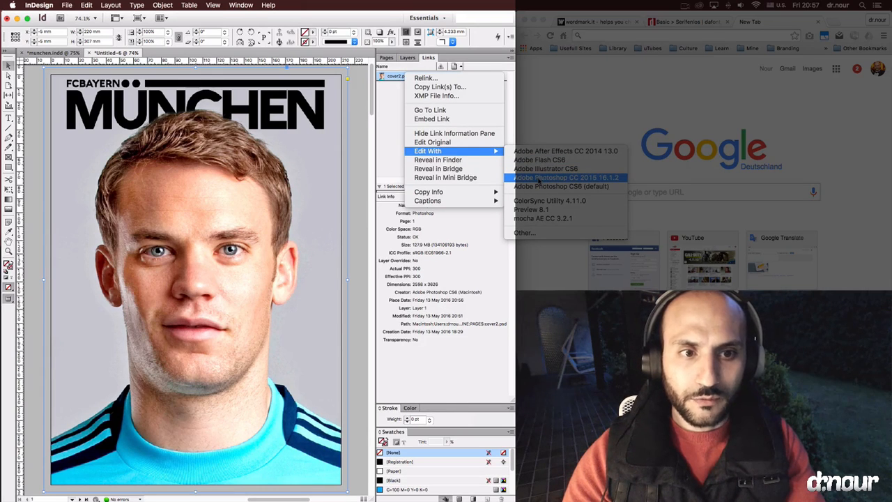
left_click(561, 186)
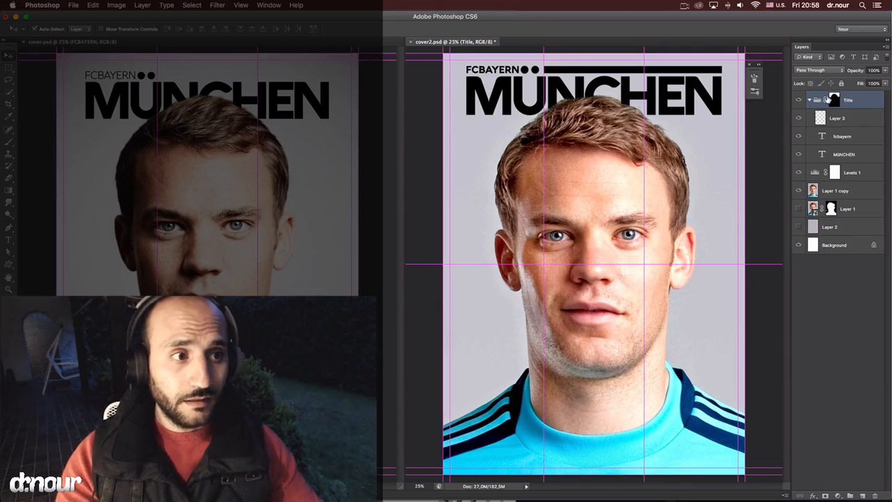
Step: Try nudging the Title group down with its layer mask selected, and undo the move
left_click(850, 120)
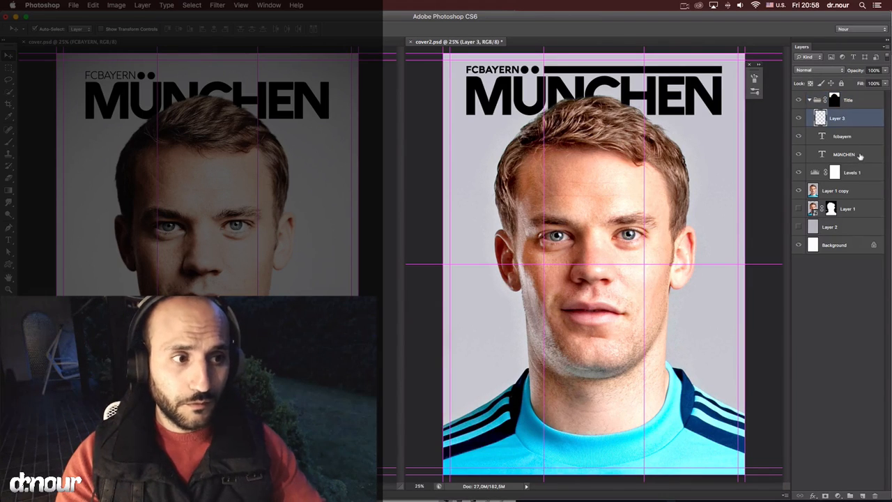
left_click(857, 155, "shift")
left_click(853, 101)
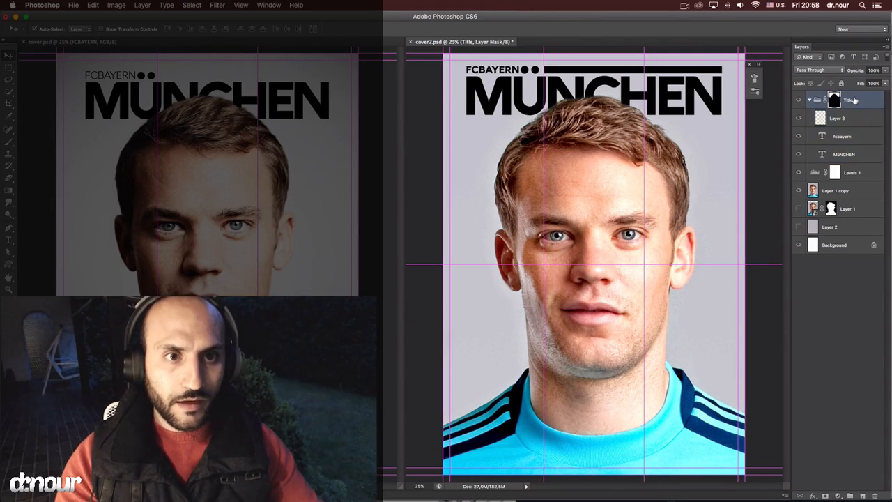
key("shift+Down")
key("shift+Down")
key("shift+Down")
key("shift+Down")
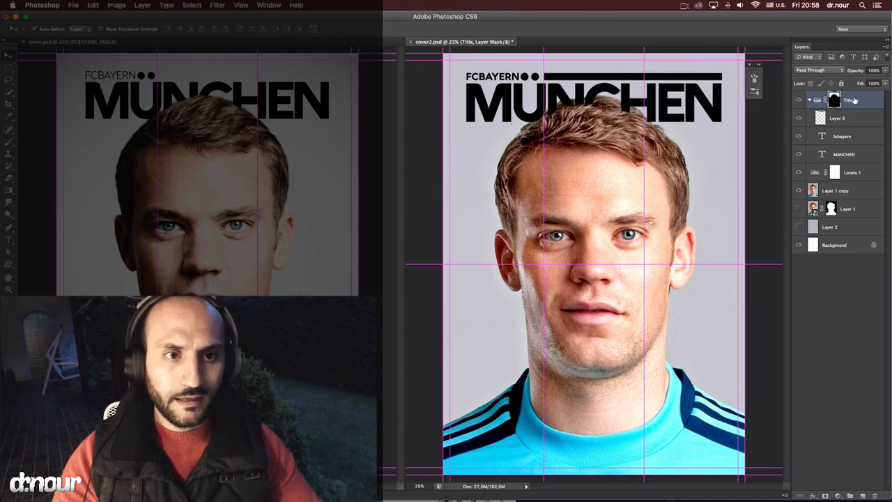
key("super+z")
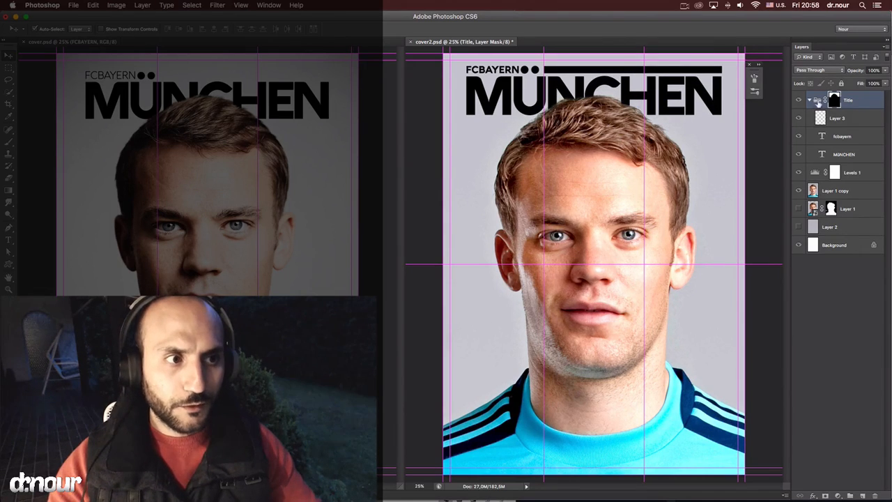
Step: Nudge the whole Title group down on the cover and move it back up
left_click(819, 102)
key("shift+Down")
key("shift+Down")
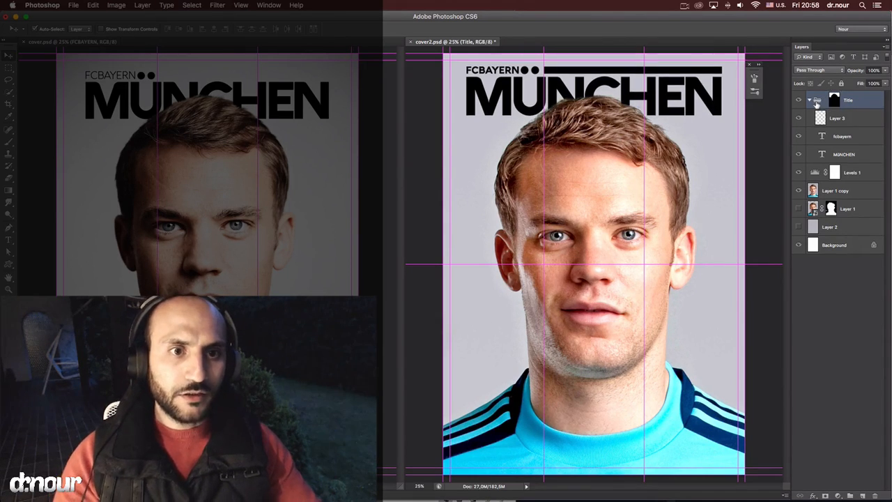
key("shift+Down")
key("shift+Down")
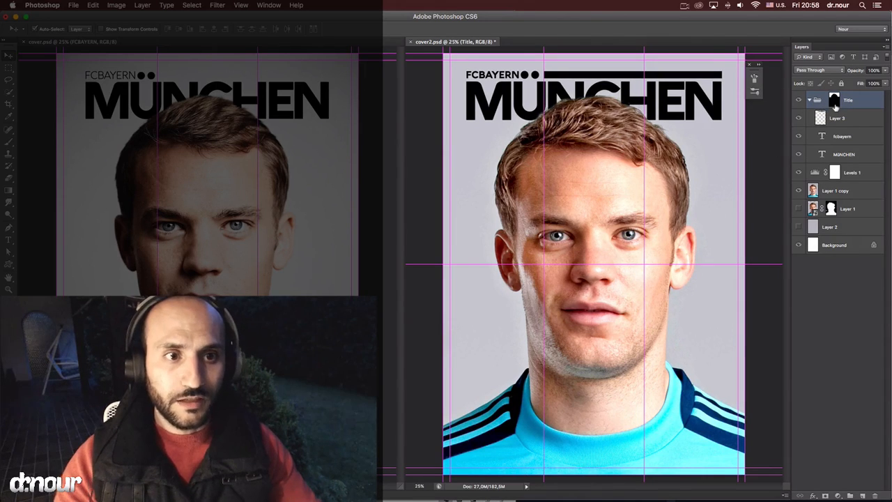
key("shift+Up")
key("shift+Up")
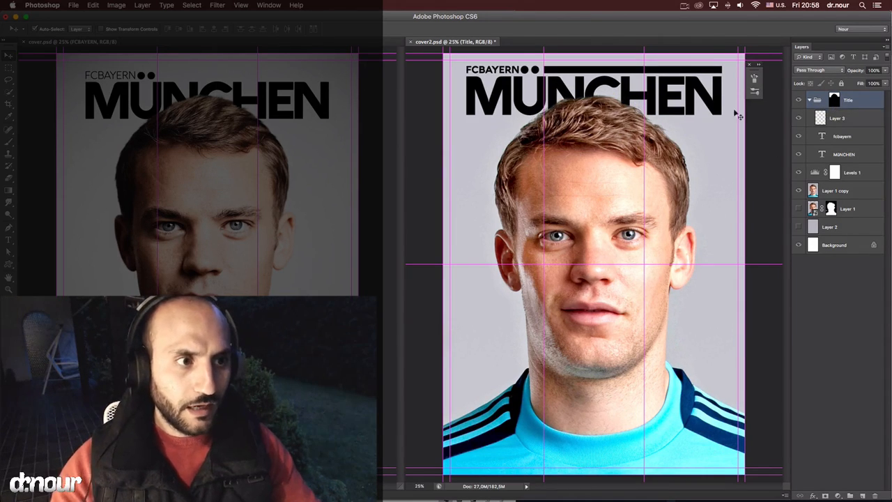
Step: Move Layer 3, fcbayern and MüNCHEN inside the Title group slightly down together, without selecting the group's mask
left_click(863, 154, "shift")
key("shift+Down")
key("shift+Down")
key("shift+Down")
key("shift+Down")
key("shift+Down")
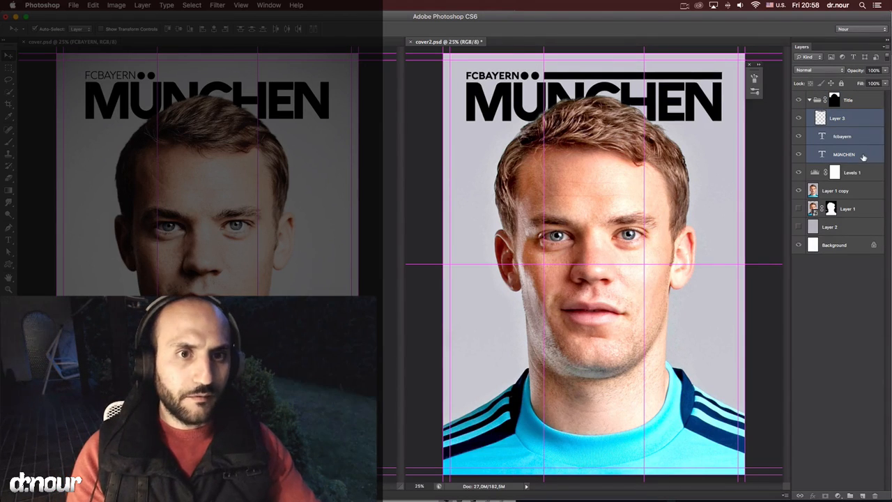
key("shift+Up")
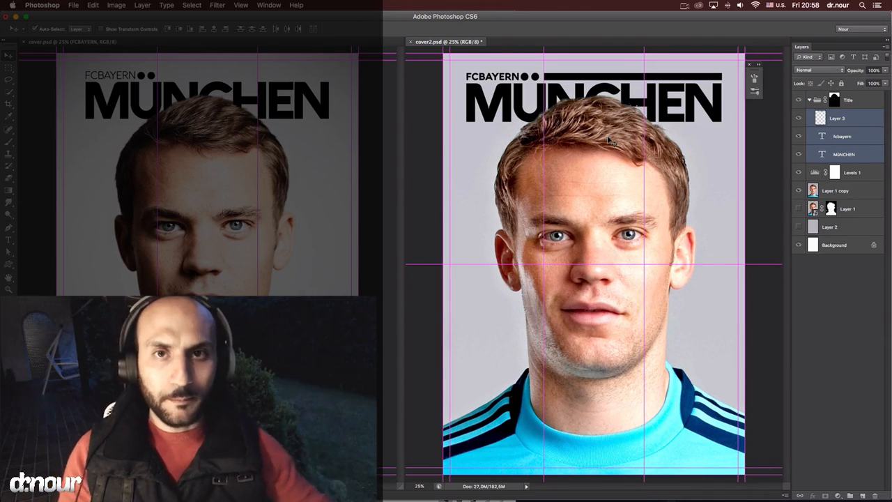
key("shift+Down")
key("shift+Down")
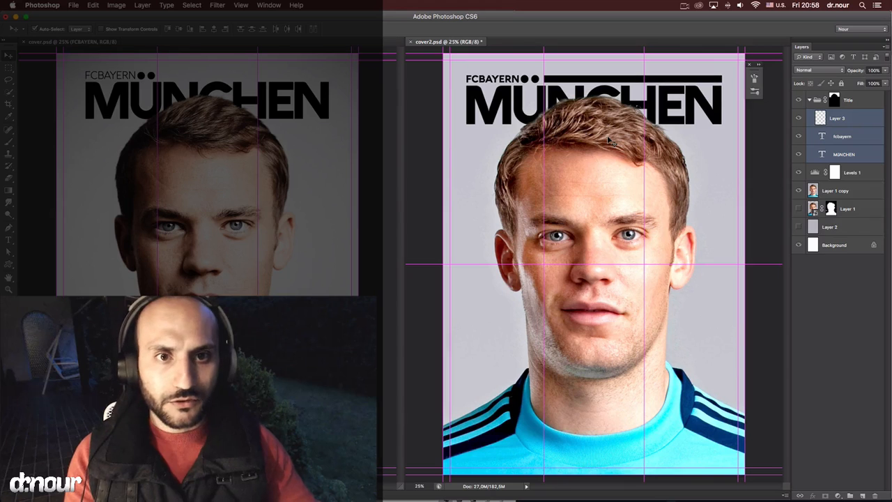
key("shift+Down")
key("shift+Down")
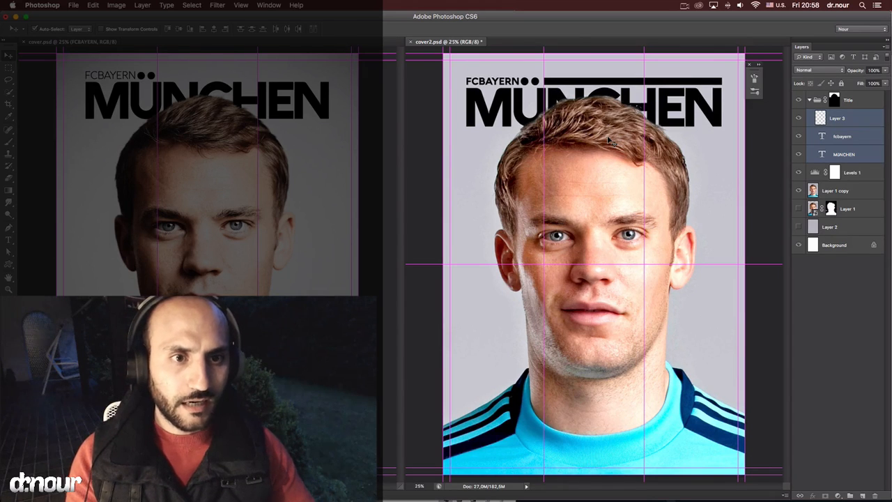
key("shift+Up")
key("shift+Up")
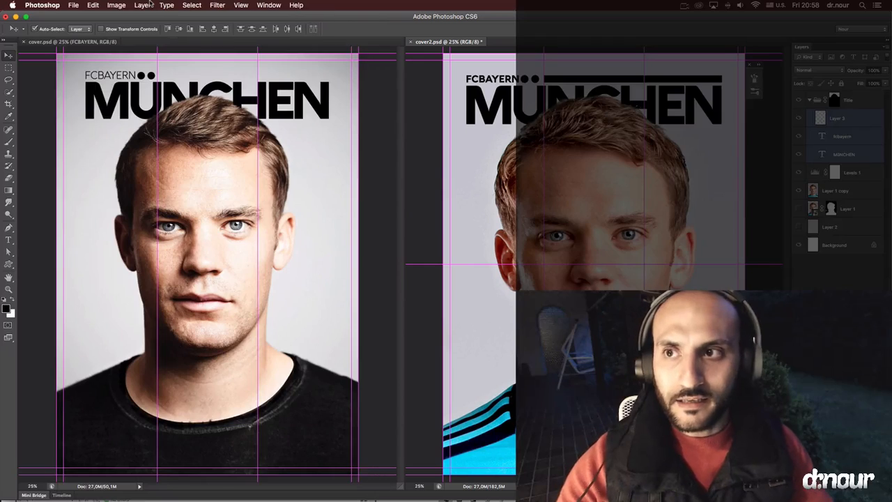
Step: Save cover2.psd, switch to InDesign and preview the cover page with the edited image, without guides or bleed
left_click(73, 5)
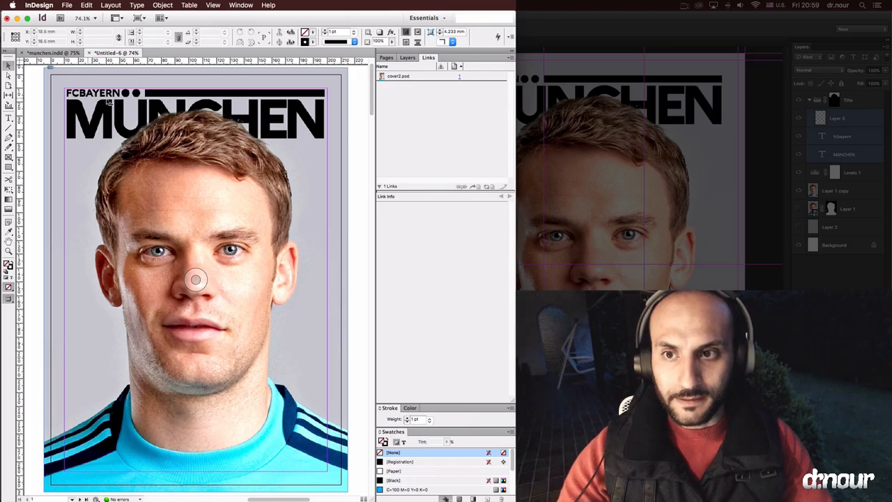
key("w")
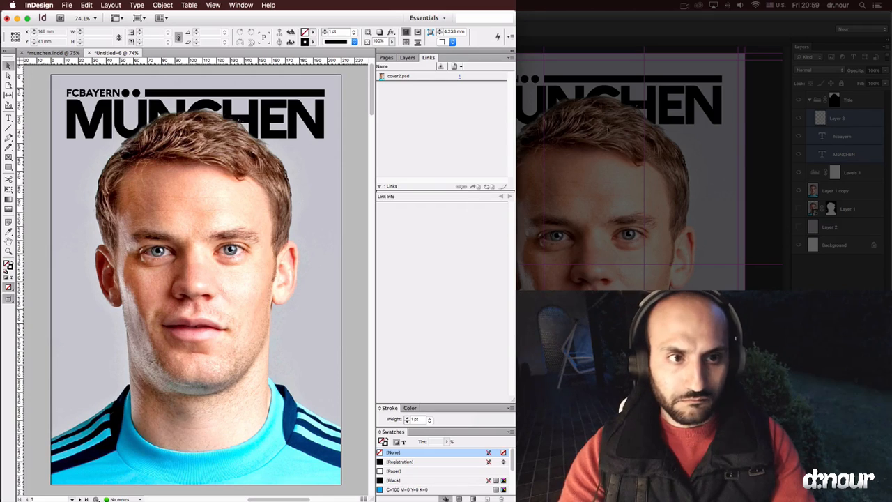
left_click(186, 279)
left_click(353, 336)
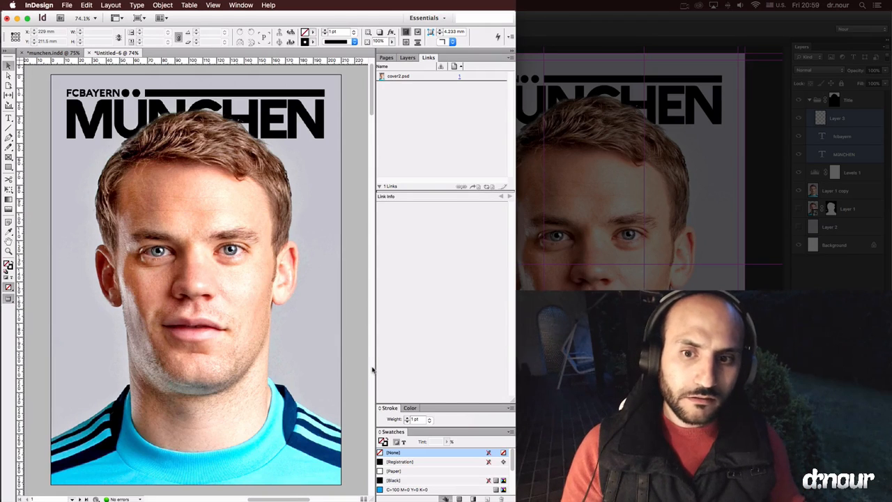
left_click(195, 279)
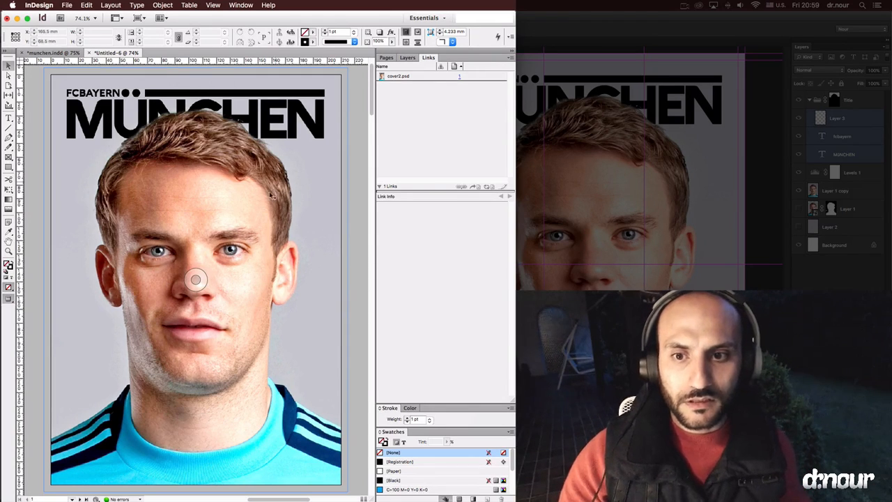